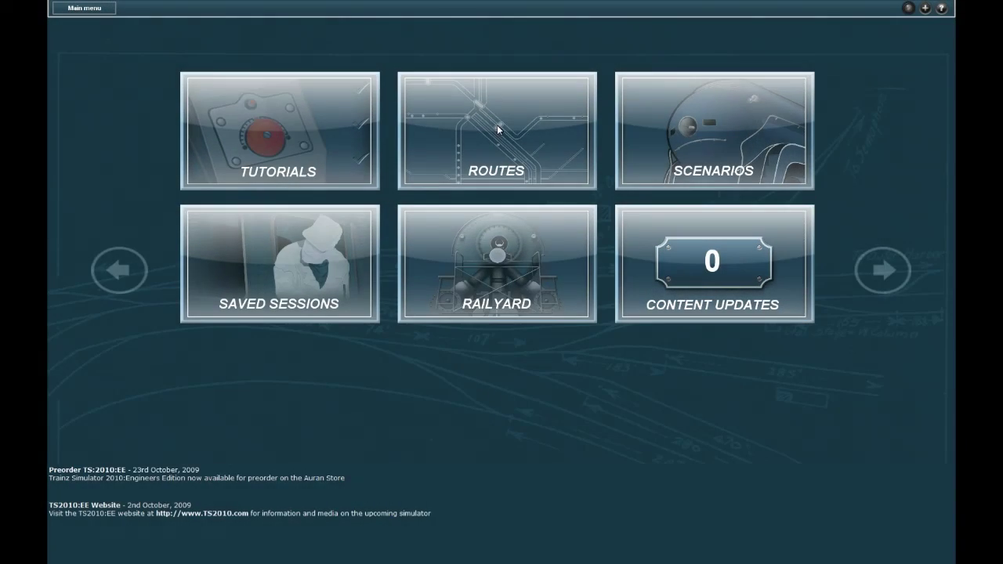
Go to the Routes list and start creating a new route
click(496, 128)
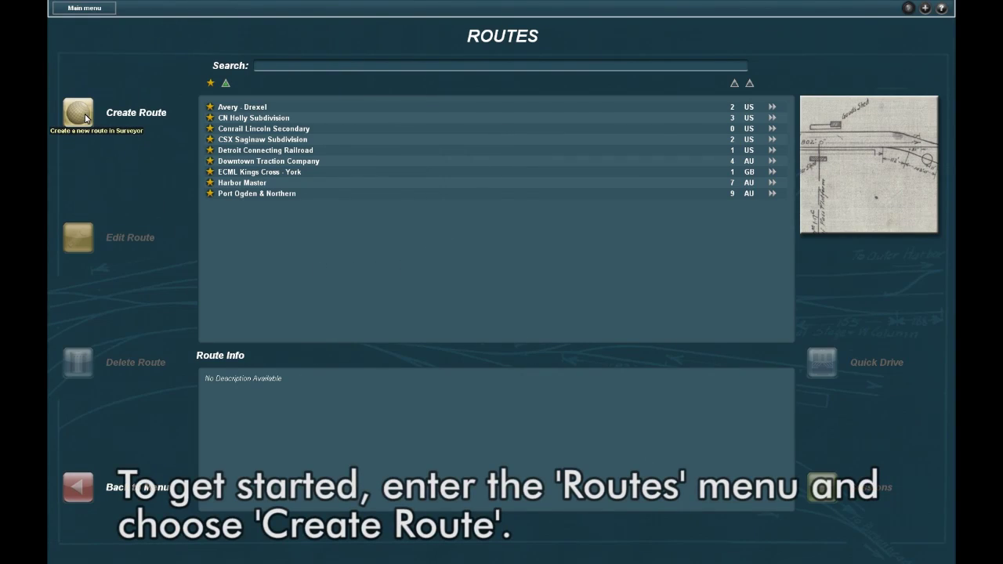
click(86, 118)
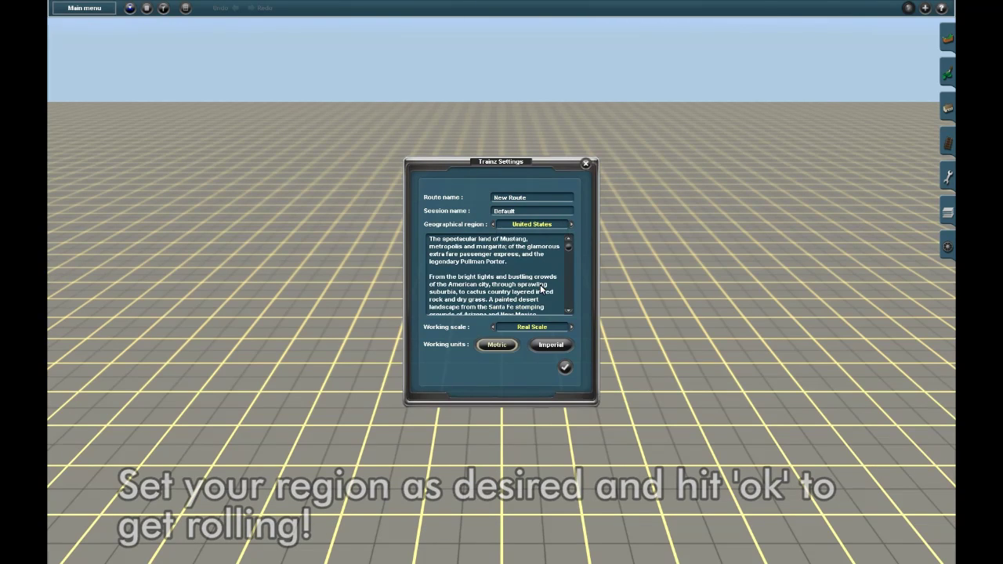
Accept the United States route settings, look around the empty baseboard, and bring up Topology tools
click(565, 367)
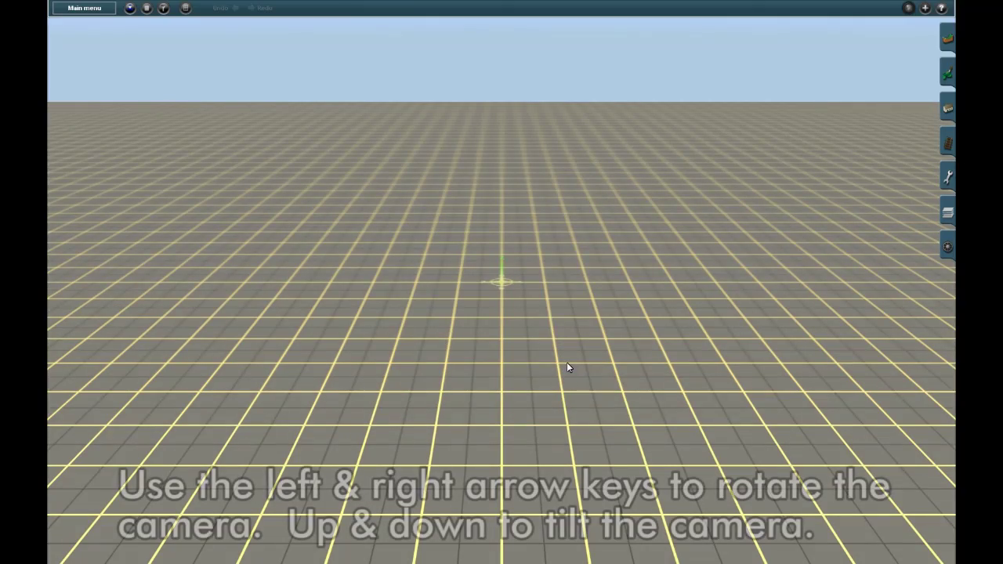
key(Left)
key(Right)
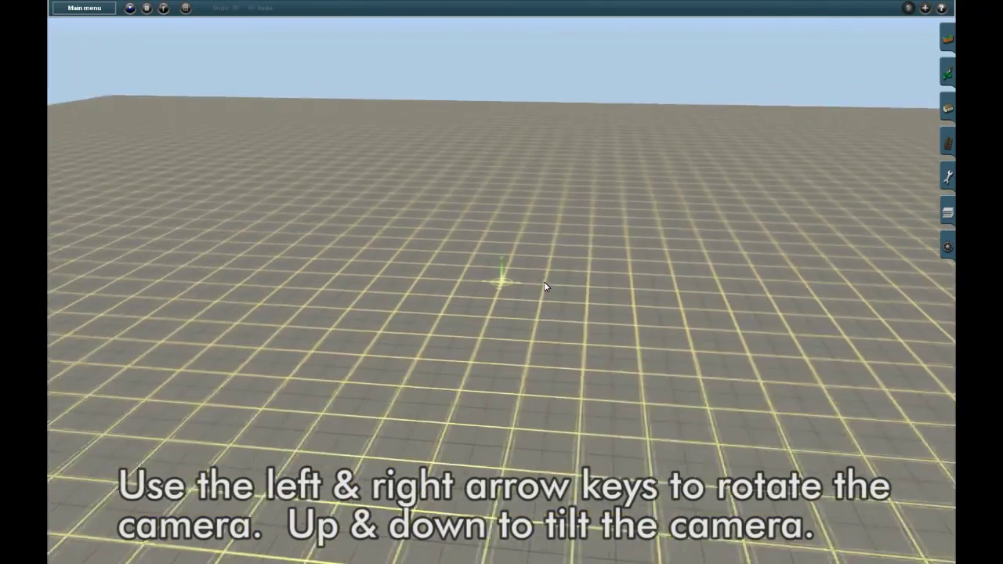
key(Down)
key(Up)
right_drag(624, 236, 420, 273)
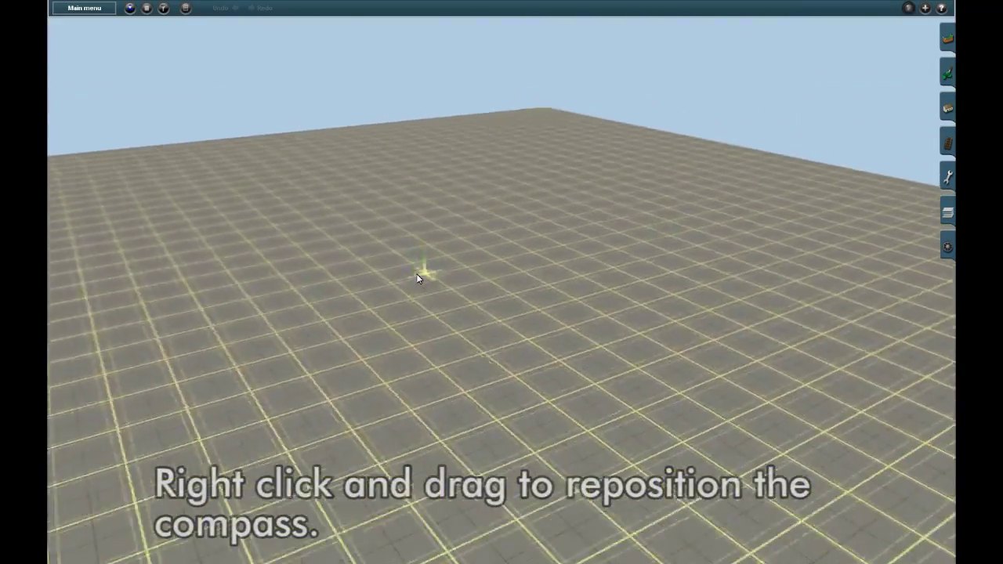
scroll(419, 276, down, 10)
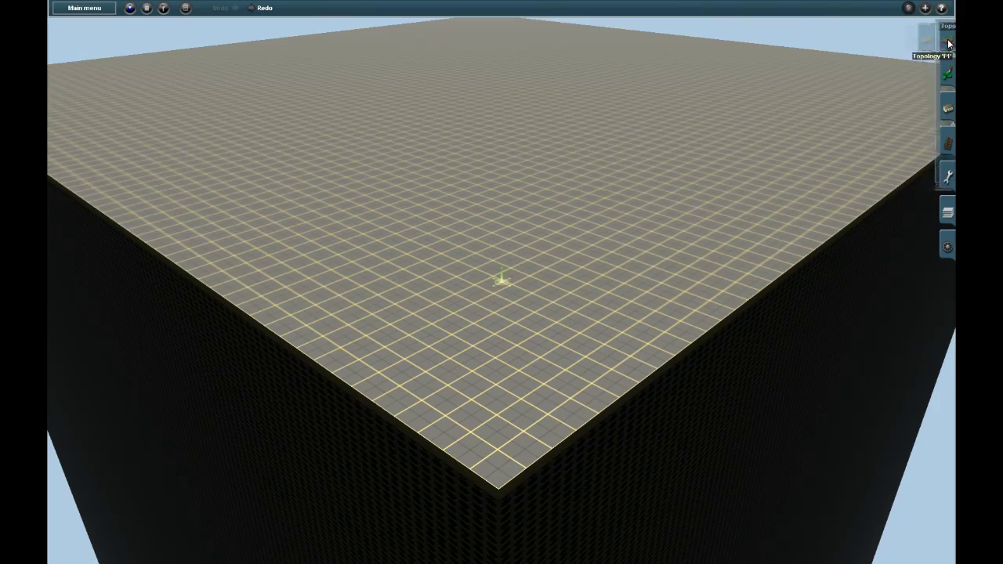
click(947, 43)
Raise several rolling hills with Height up, then dig a long deep trough with Height down
mouse_move(596, 298)
mouse_down()
mouse_move(391, 252)
mouse_move(480, 247)
mouse_move(628, 170)
mouse_up()
scroll(601, 191, up, 10)
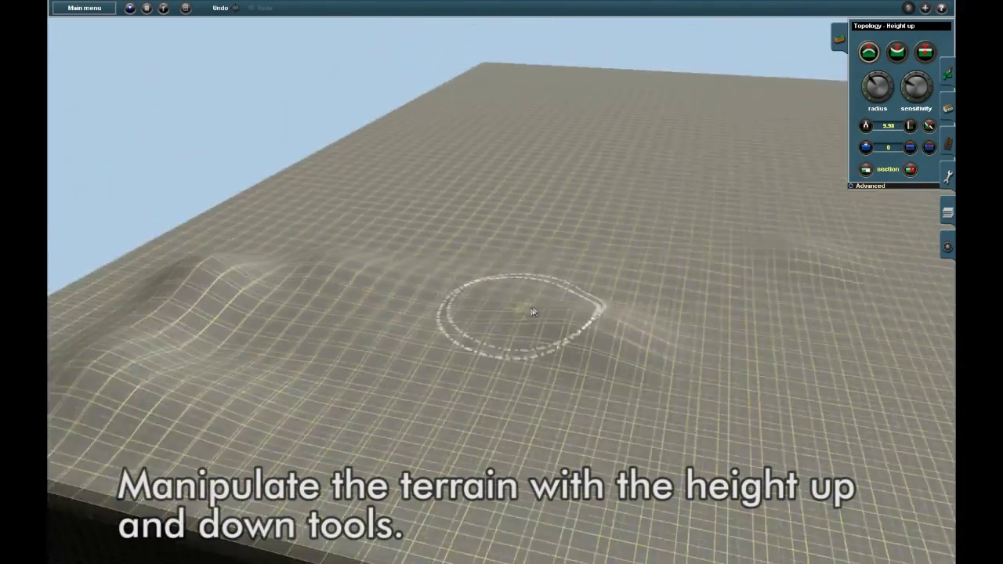
mouse_move(696, 229)
mouse_down()
mouse_move(571, 268)
mouse_move(492, 358)
mouse_up()
mouse_move(492, 358)
right_down()
mouse_move(559, 357)
mouse_move(825, 299)
mouse_move(745, 259)
mouse_move(671, 167)
right_up()
mouse_move(727, 319)
right_down()
mouse_move(571, 332)
mouse_move(593, 290)
mouse_move(799, 303)
mouse_move(618, 255)
mouse_move(358, 325)
mouse_move(642, 235)
mouse_move(500, 280)
right_up()
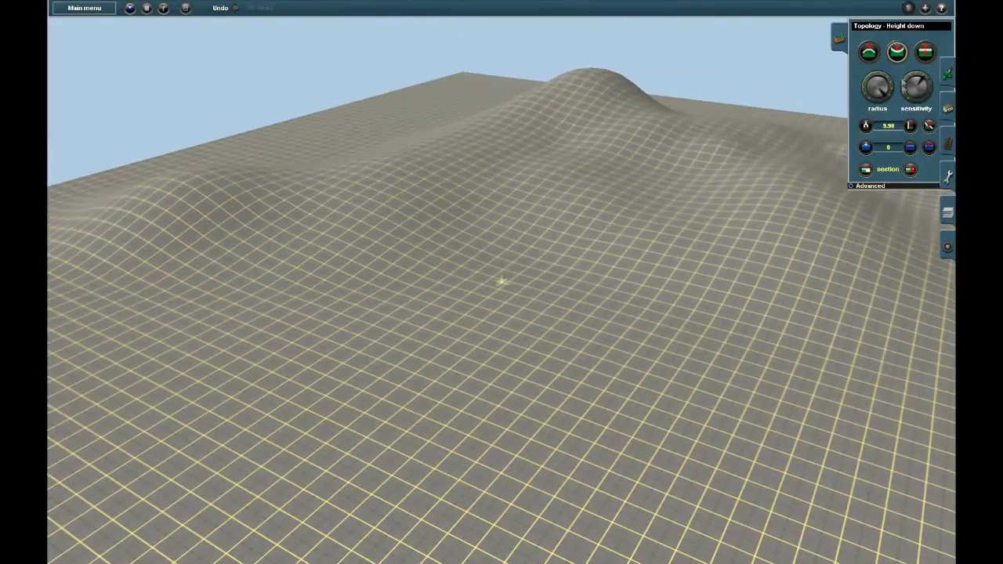
mouse_move(668, 300)
mouse_down()
mouse_move(601, 350)
mouse_move(279, 358)
mouse_up()
mouse_move(279, 358)
right_down()
mouse_move(363, 481)
mouse_move(526, 378)
mouse_move(313, 324)
mouse_move(503, 208)
mouse_move(506, 279)
mouse_move(934, 151)
right_up()
Paint water over the depression and lower the water level into it
click(866, 147)
mouse_move(783, 258)
mouse_down()
mouse_move(660, 323)
mouse_move(538, 344)
mouse_move(492, 414)
mouse_move(695, 325)
mouse_move(602, 251)
mouse_up()
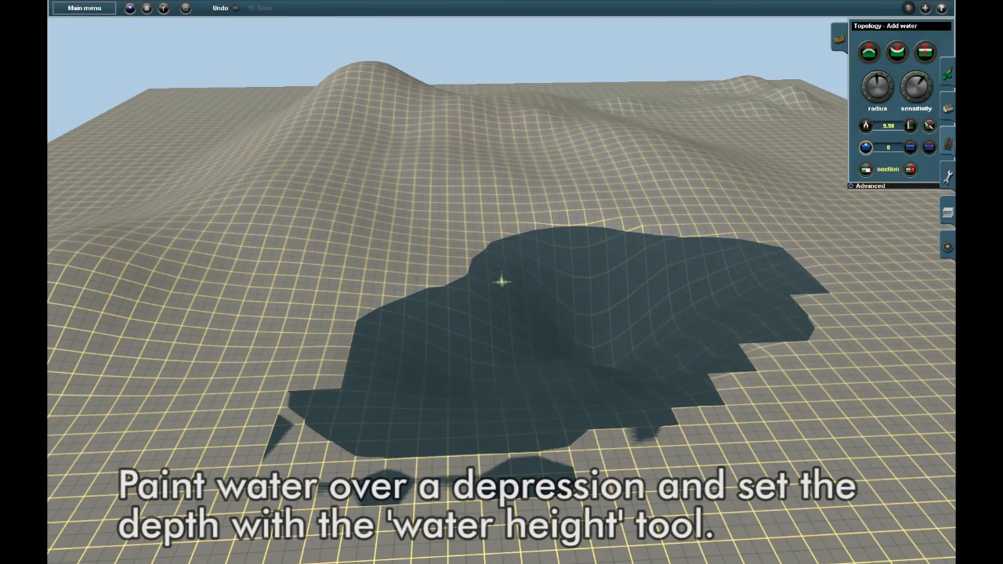
click(630, 329)
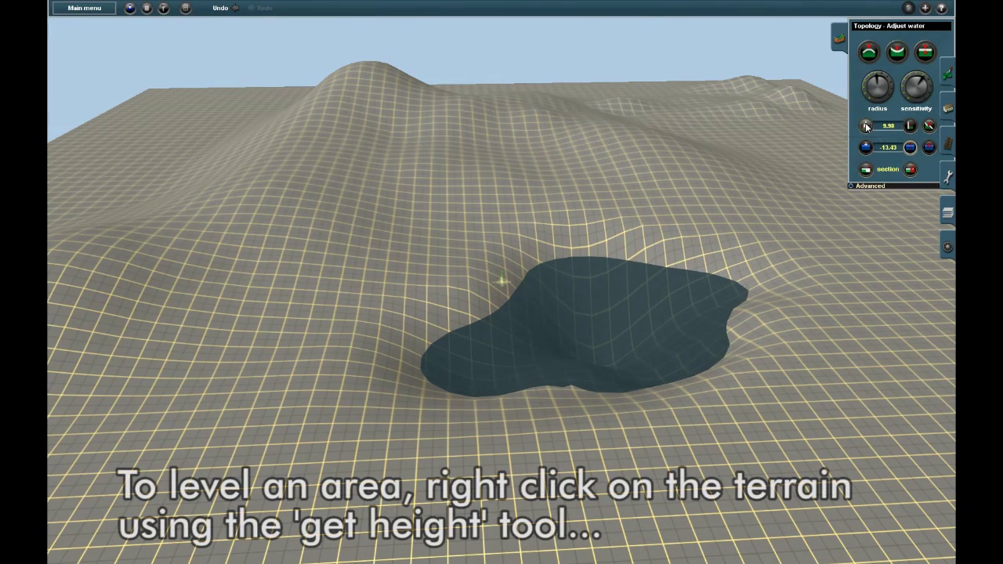
Sample a terrain height, level the right and left hills into plateaus, and sink a water-filled pit
right_drag(551, 154, 921, 135)
click(926, 126)
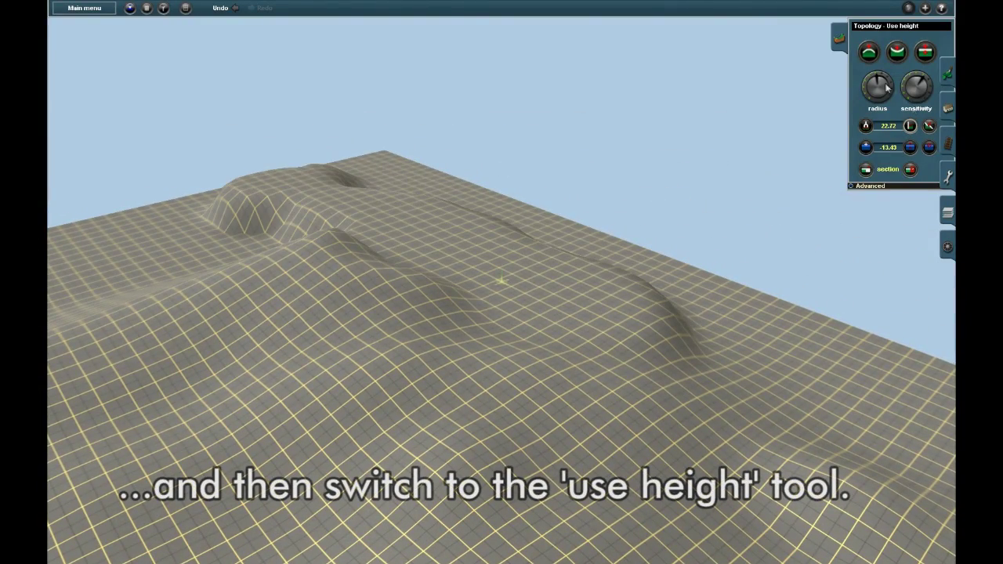
mouse_move(778, 255)
mouse_down()
mouse_move(739, 299)
mouse_move(514, 194)
mouse_up()
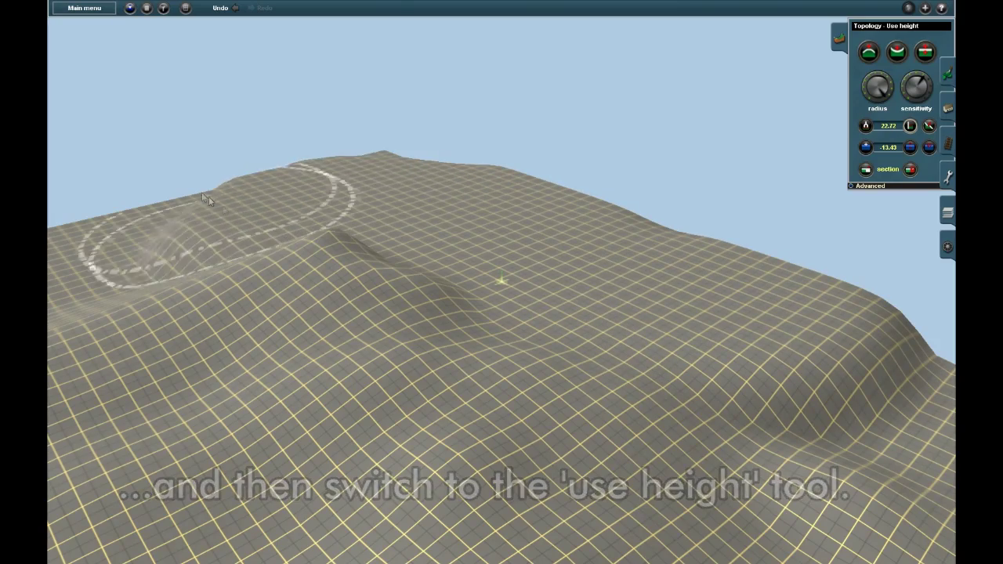
mouse_move(205, 198)
mouse_down()
mouse_move(191, 139)
mouse_move(419, 114)
mouse_up()
mouse_move(604, 242)
mouse_down()
mouse_move(386, 254)
mouse_move(531, 305)
mouse_move(585, 425)
mouse_move(521, 439)
mouse_move(543, 314)
mouse_move(532, 321)
mouse_move(498, 232)
mouse_up()
right_drag(499, 232, 500, 279)
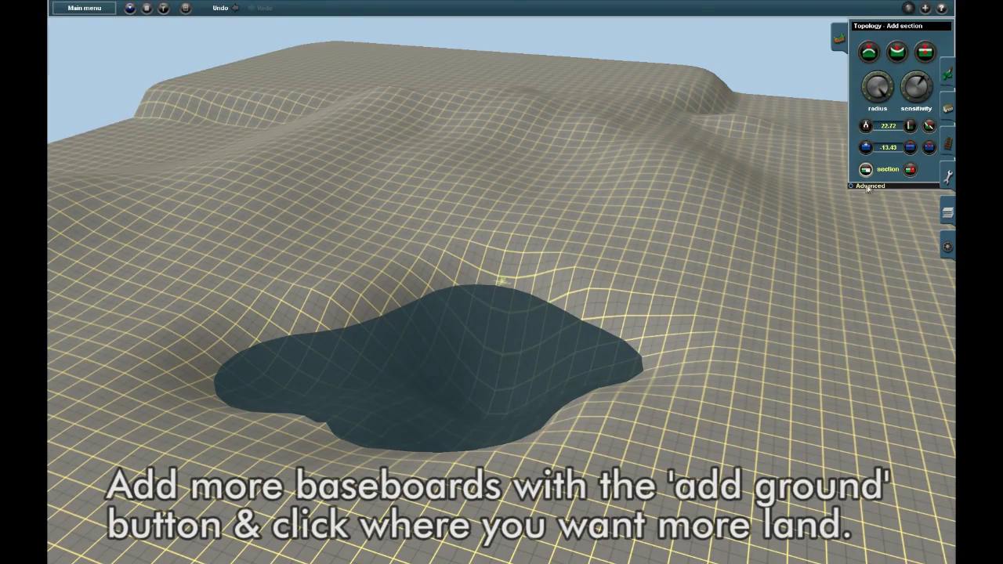
Raise bumps across the flat ground with the Advanced Displacement01 brush shape
key(Right)
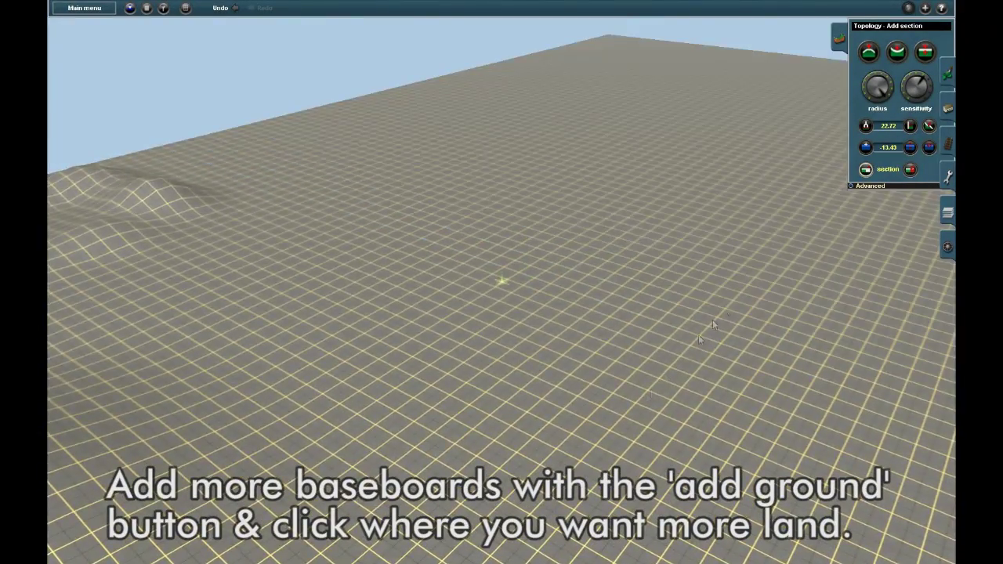
key(Left)
click(868, 187)
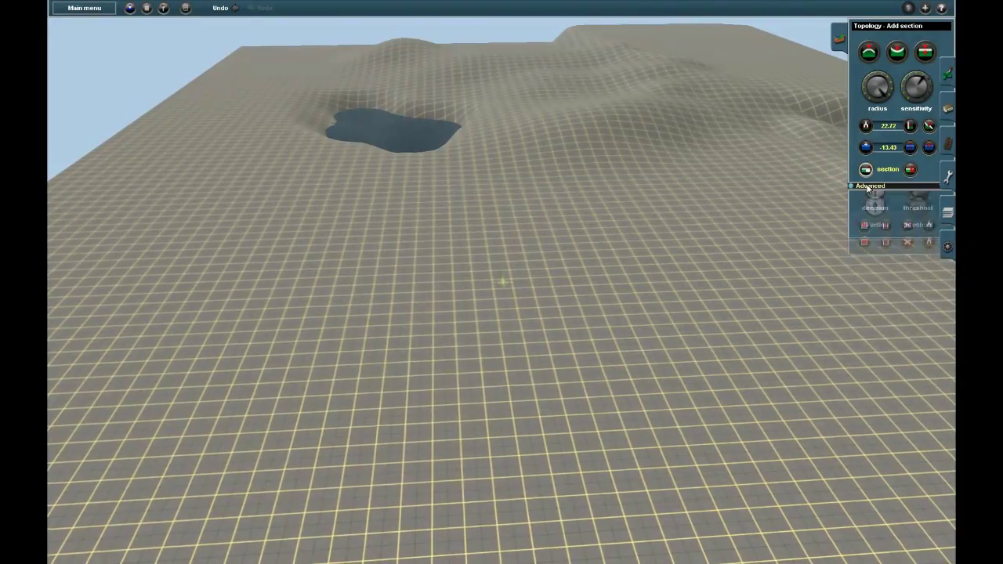
click(897, 274)
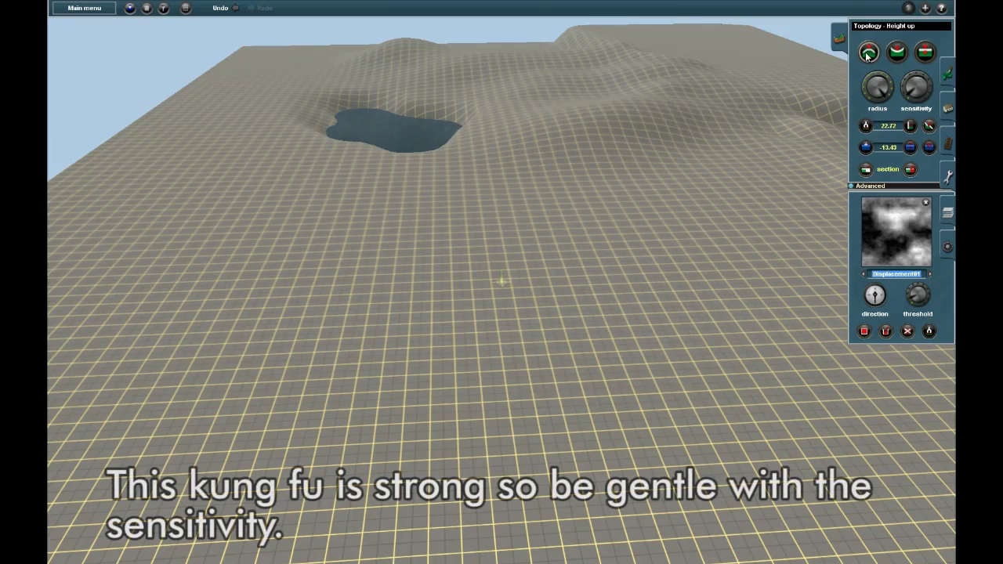
drag(508, 352, 508, 351)
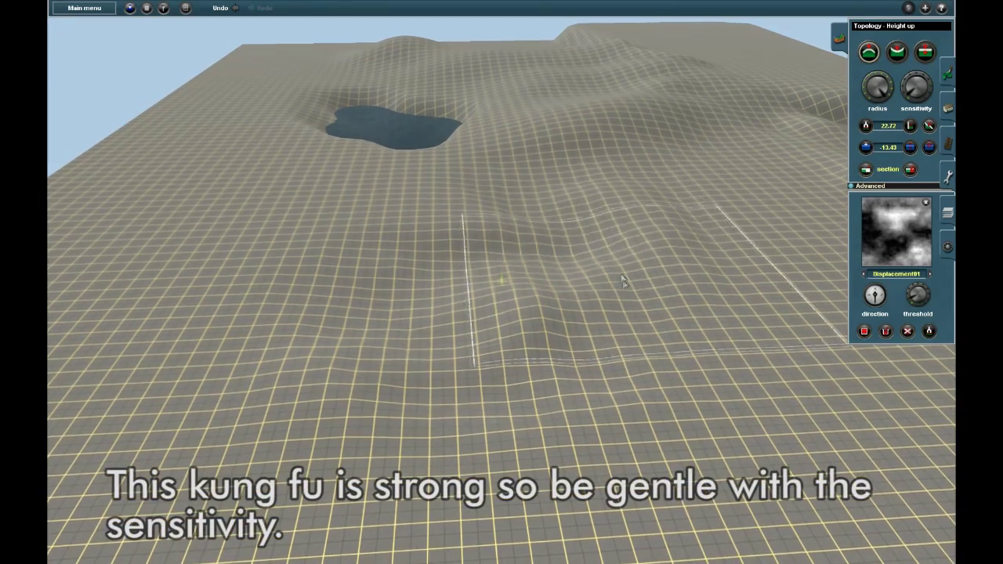
drag(763, 271, 764, 271)
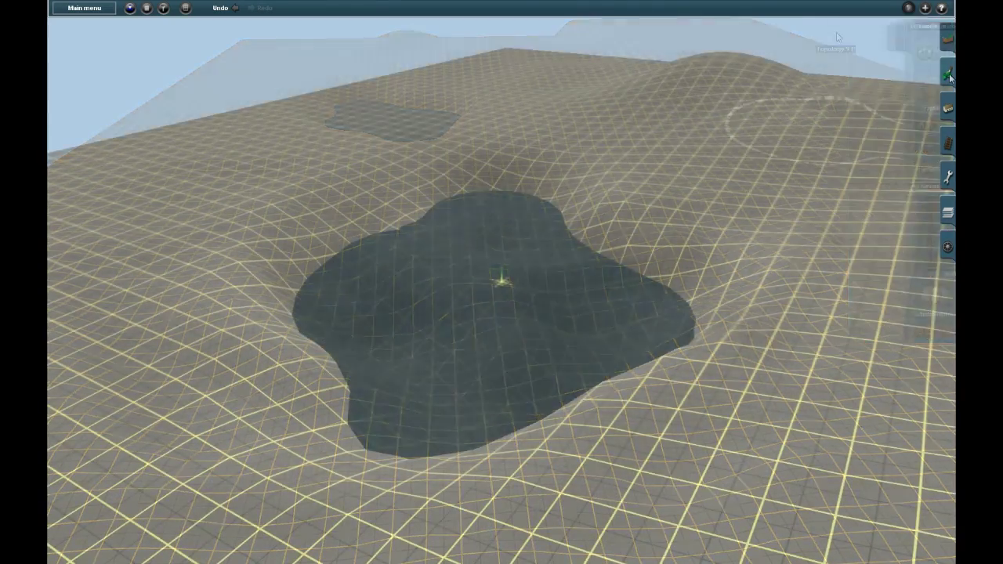
Bring up the Paint texture tools and remove the 5 Stars rating filter from the content search
click(949, 74)
drag(932, 60, 931, 179)
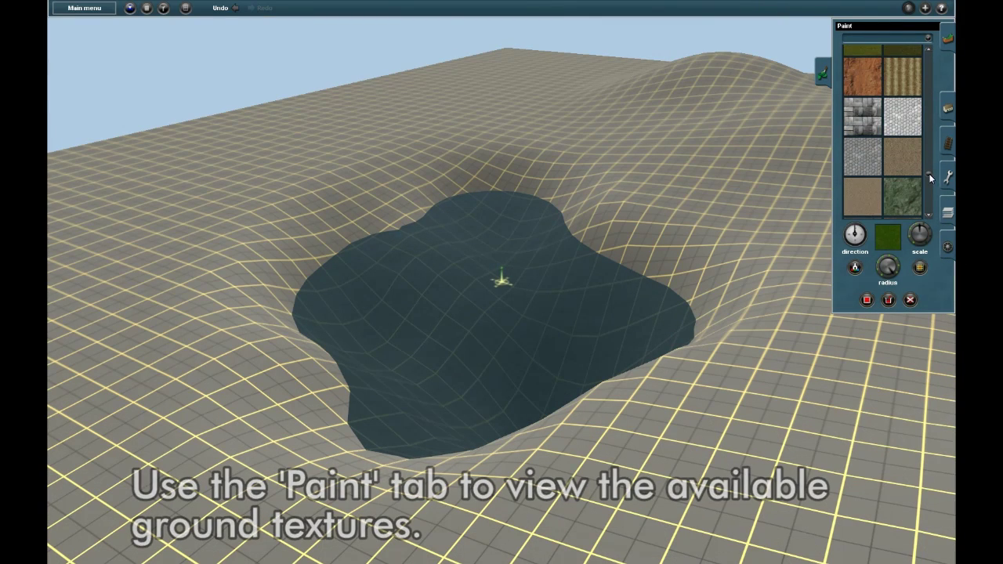
click(164, 9)
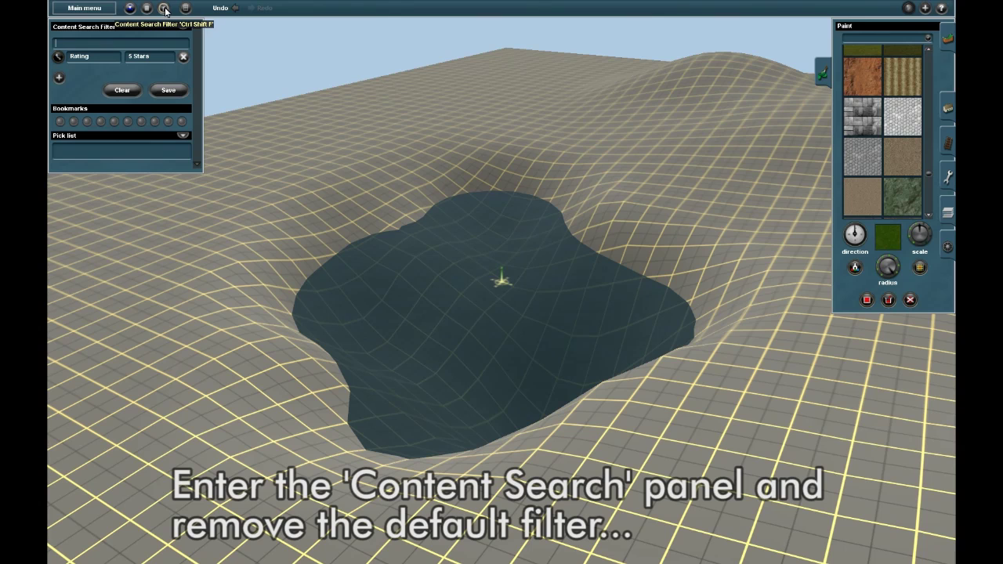
click(183, 57)
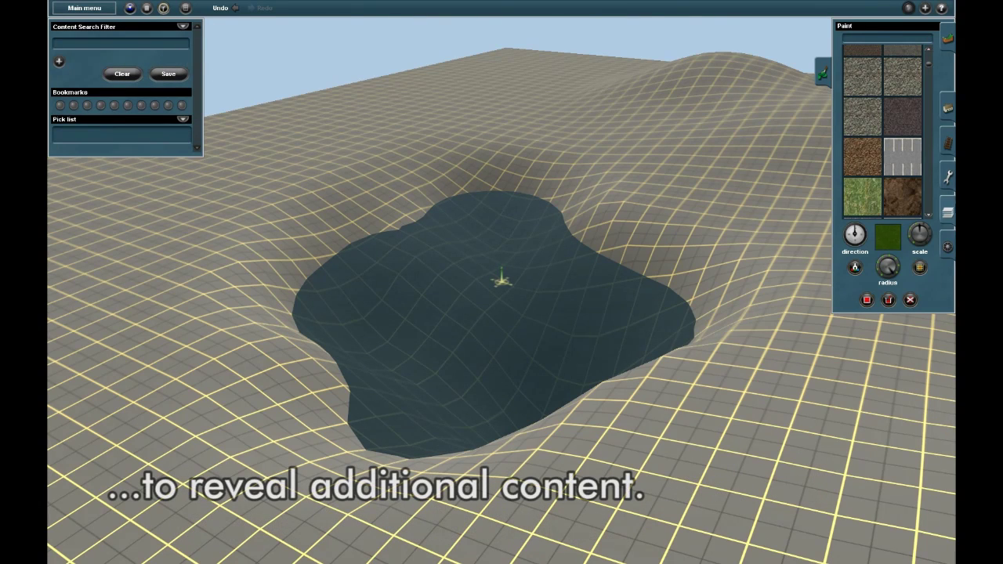
Search 'terra', add the terrain texture to the pick list, then clear the search text
text(terrain)
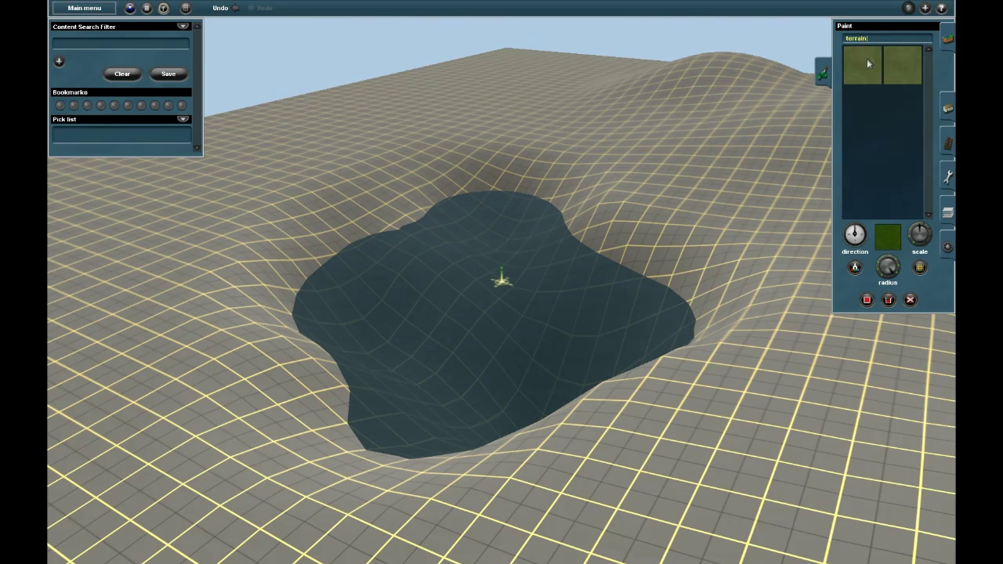
click(866, 60)
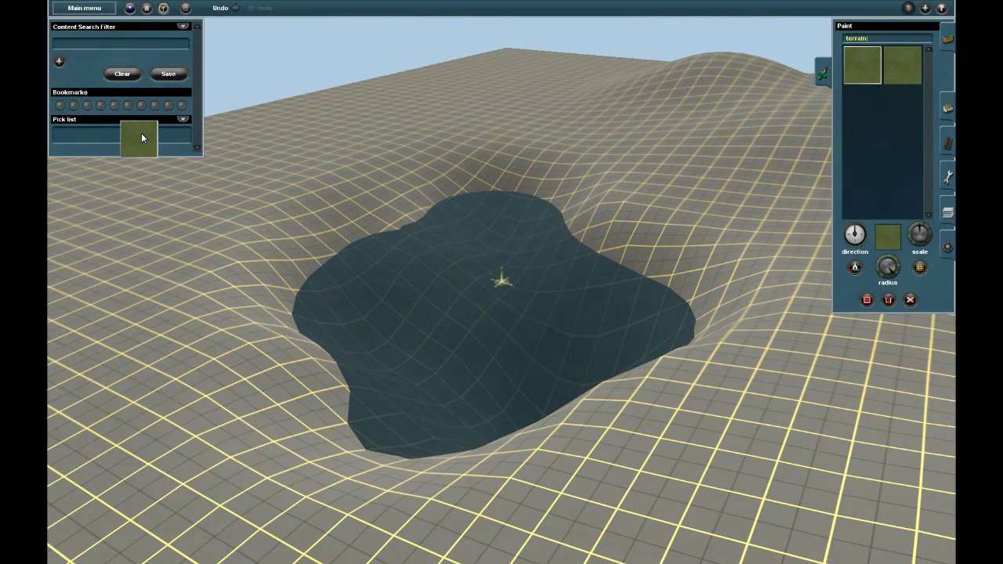
drag(141, 133, 142, 132)
double_click(891, 36)
key(BackSpace)
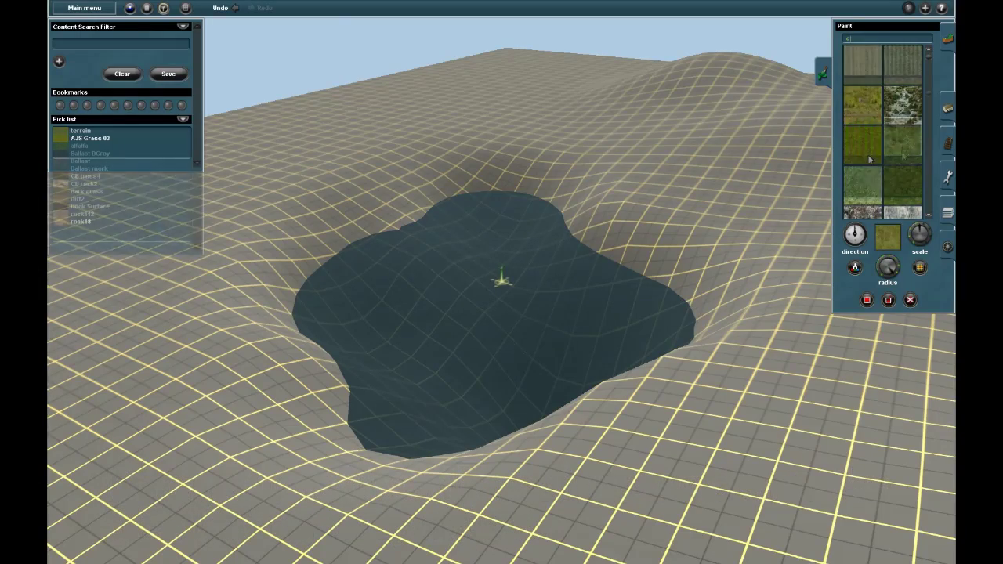
Add a grass texture to the pick list and paint grass over the hills and around the lake
drag(862, 138, 274, 169)
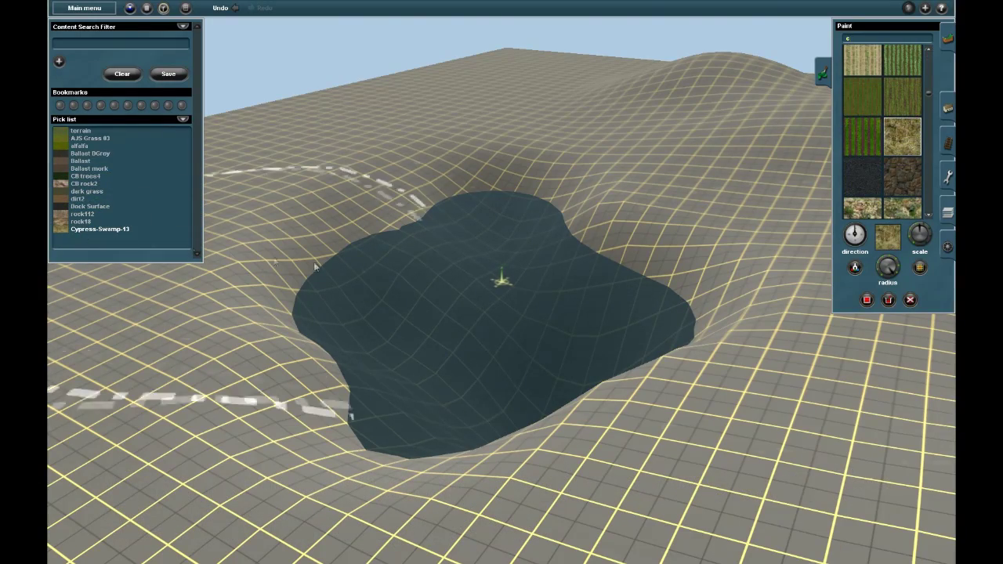
scroll(757, 301, down, 5)
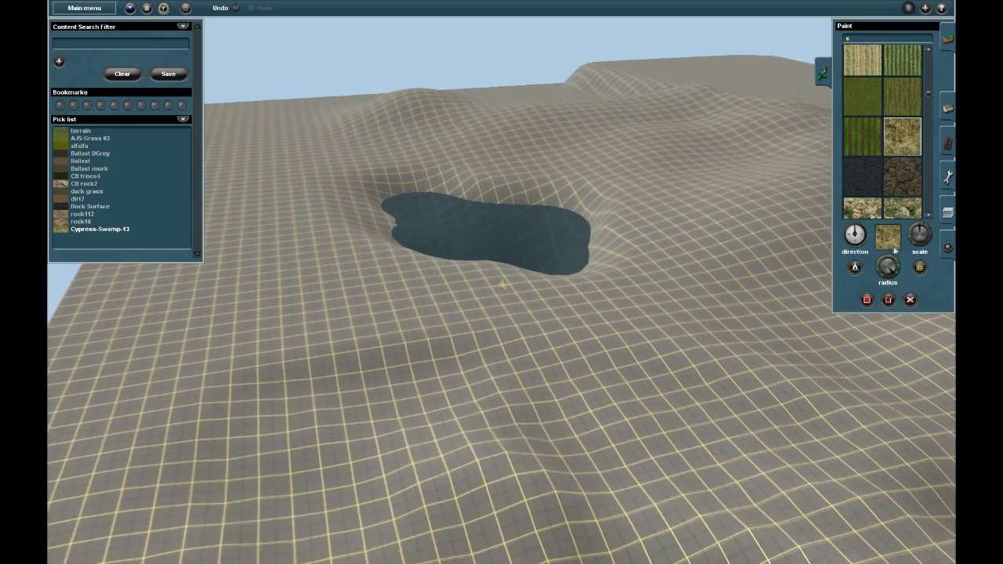
mouse_move(656, 274)
mouse_down()
mouse_move(738, 470)
mouse_move(694, 201)
mouse_move(815, 219)
mouse_up()
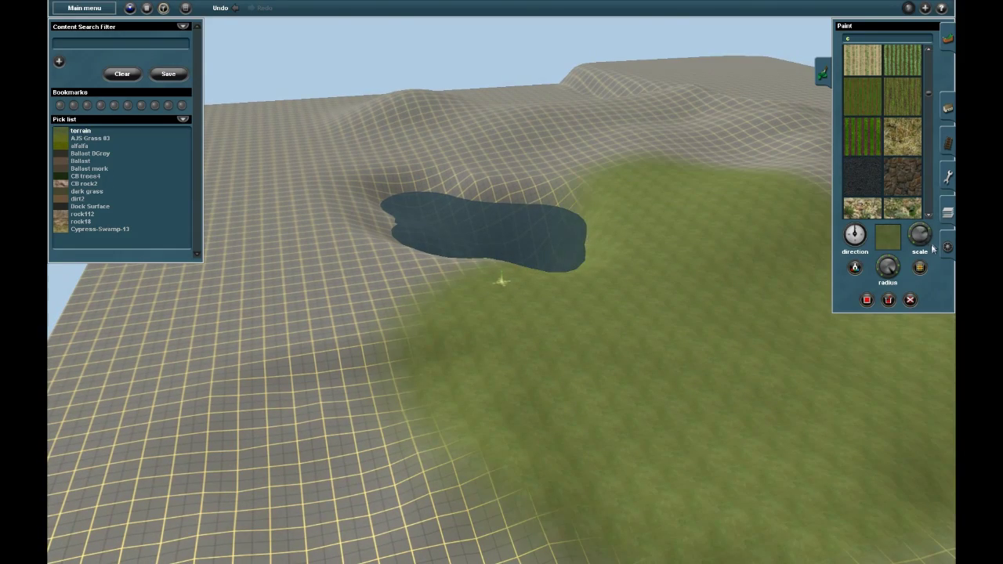
mouse_move(739, 290)
mouse_down()
mouse_move(447, 425)
mouse_move(581, 169)
mouse_up()
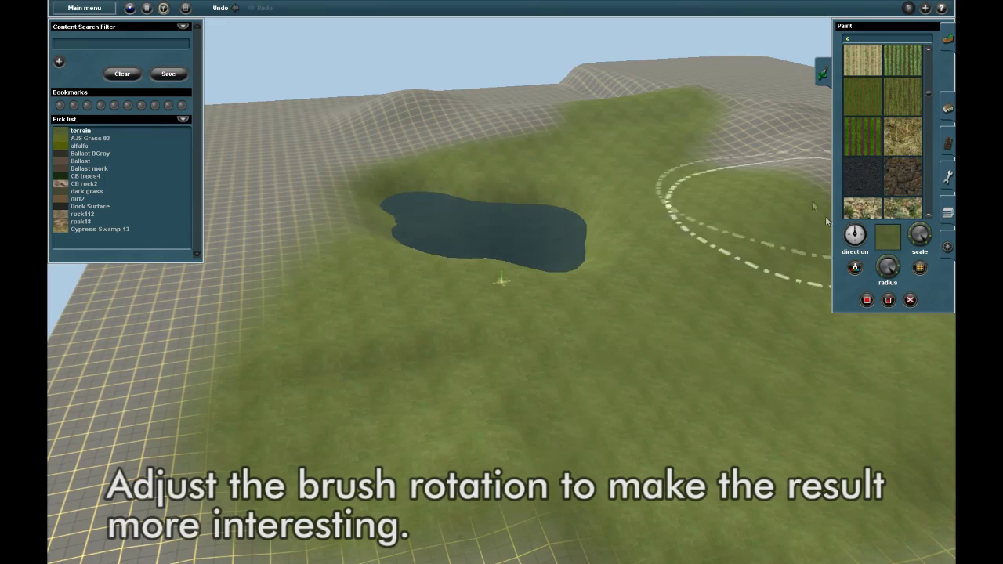
mouse_move(751, 349)
right_down()
mouse_move(721, 172)
mouse_move(692, 229)
right_up()
mouse_move(693, 231)
mouse_down()
mouse_move(510, 122)
mouse_move(658, 174)
mouse_up()
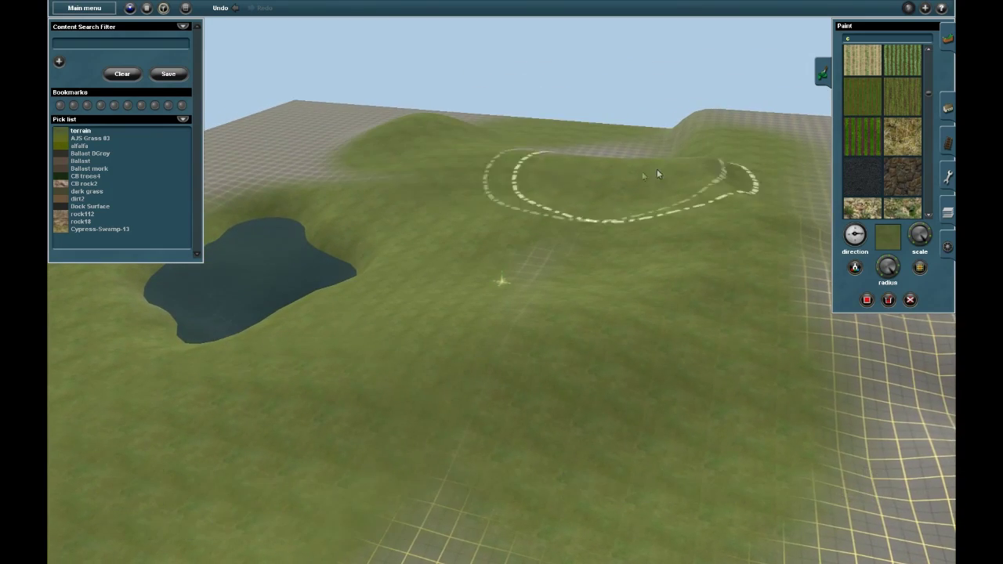
drag(772, 318, 613, 423)
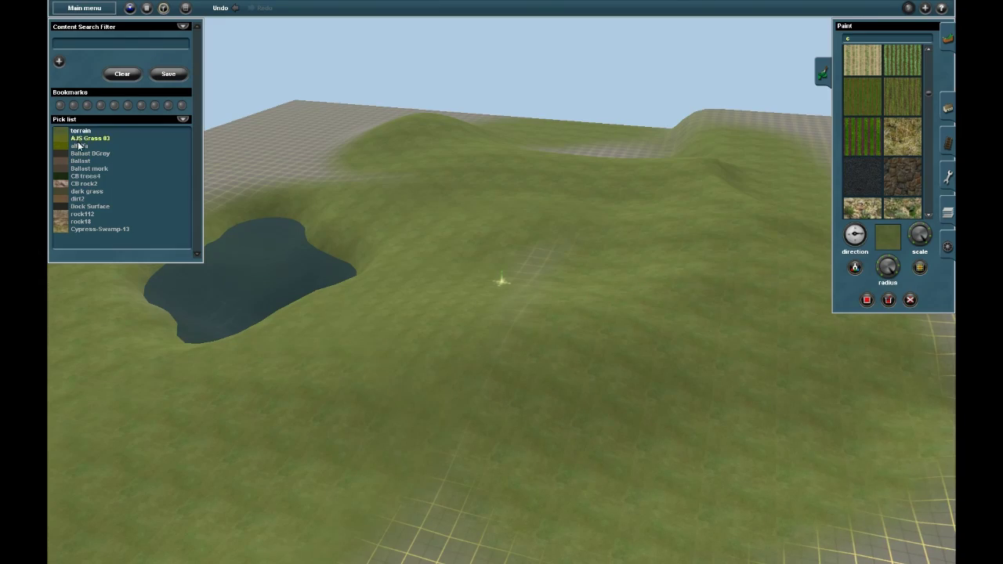
Paint Cypress-Swamp-13 dry grass along the ridge and the rocky lake edge
scroll(502, 279, up, 5)
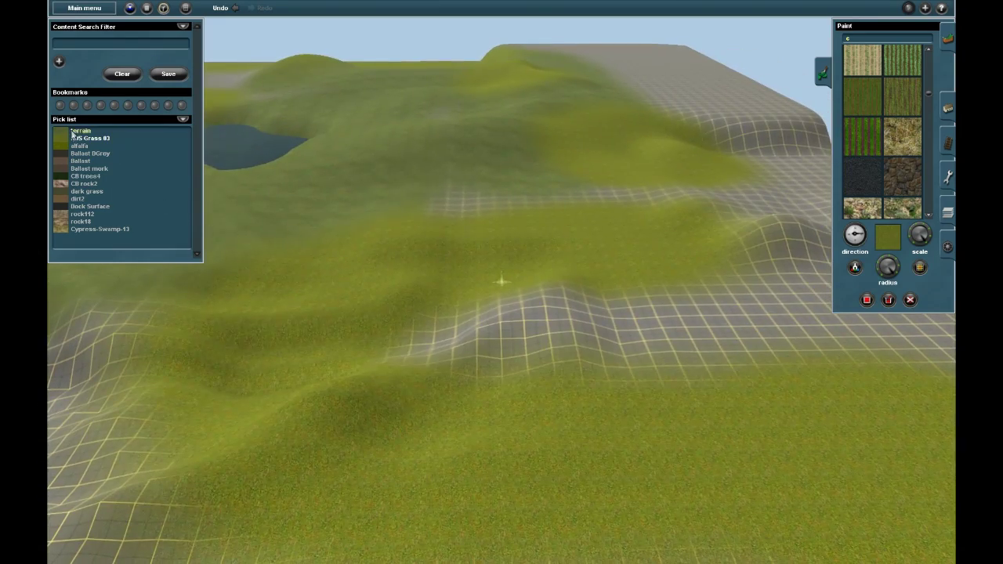
scroll(501, 280, down, 5)
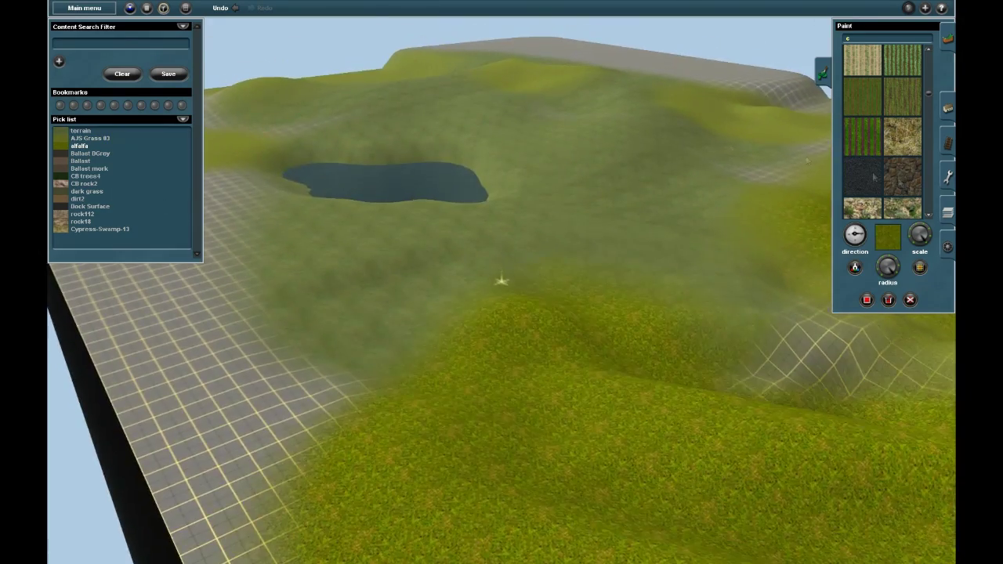
scroll(501, 280, up, 5)
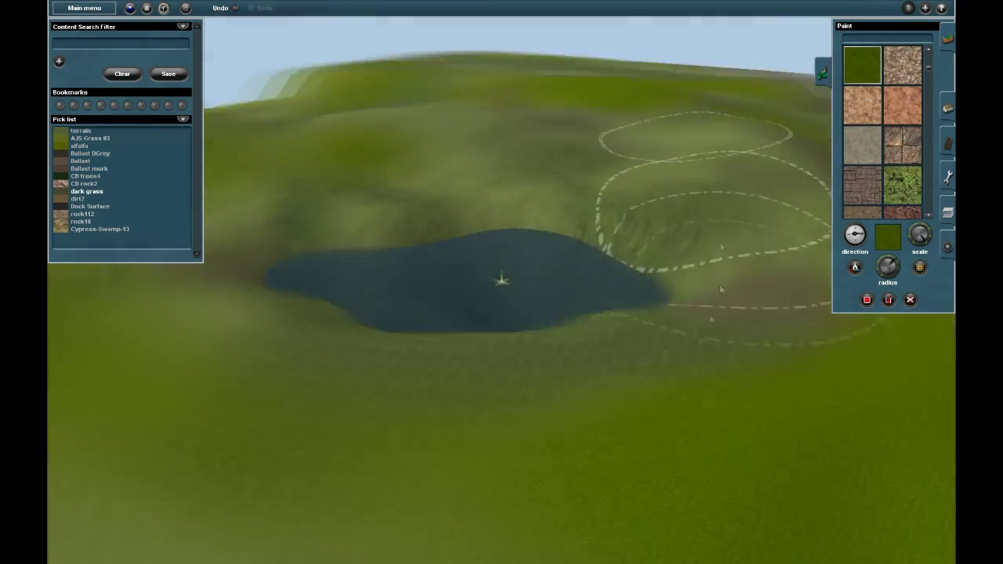
scroll(189, 305, up, 5)
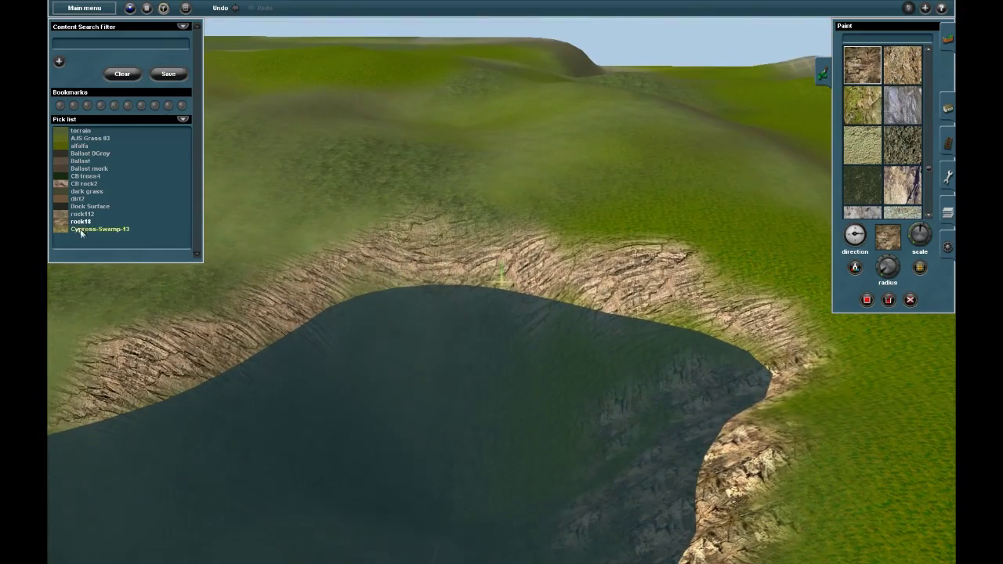
click(79, 229)
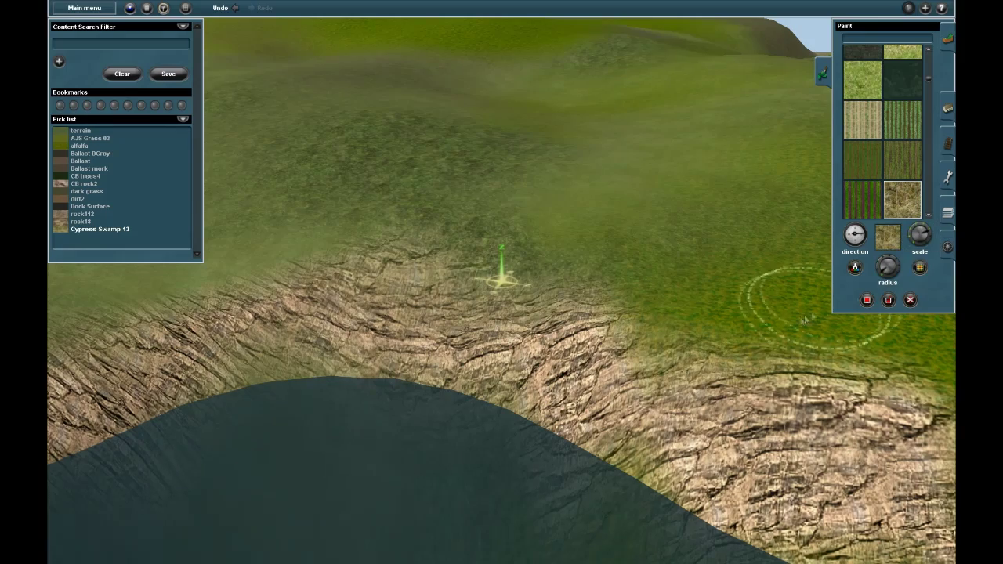
mouse_move(794, 291)
mouse_down()
mouse_move(365, 157)
mouse_move(752, 196)
mouse_up()
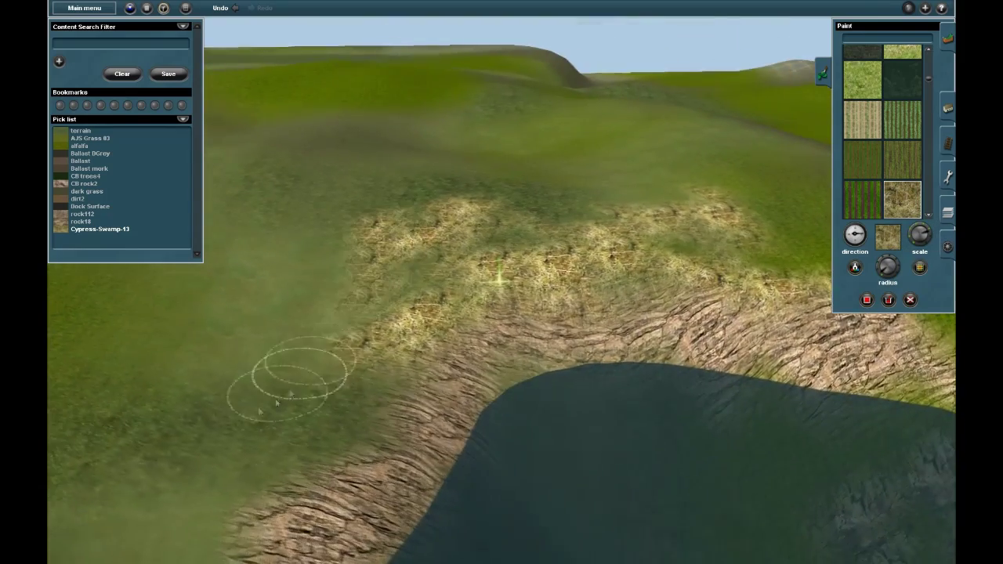
drag(291, 368, 414, 381)
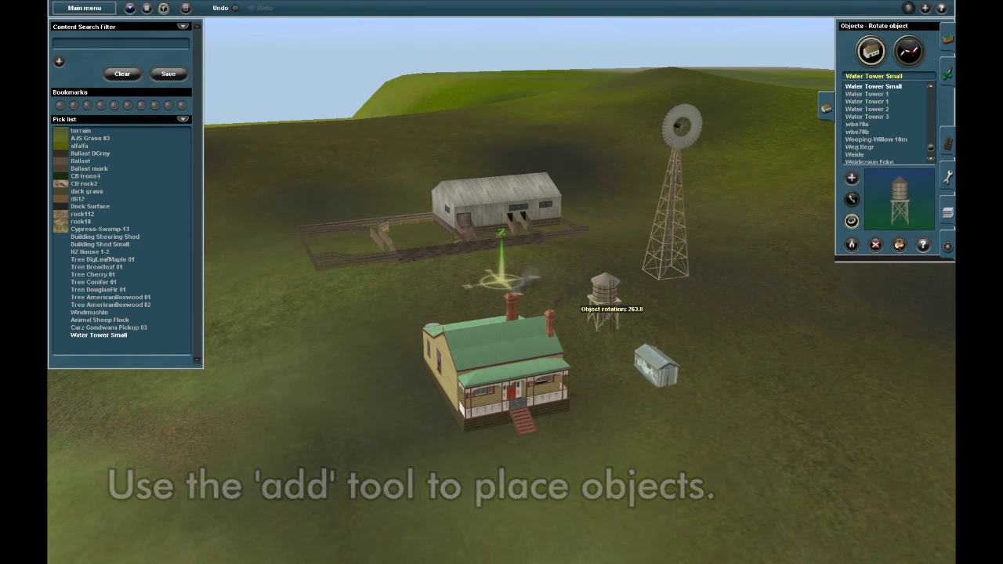
Move the water tower to a new spot and place a red pickup truck beside the shed
key(m)
drag(603, 302, 413, 292)
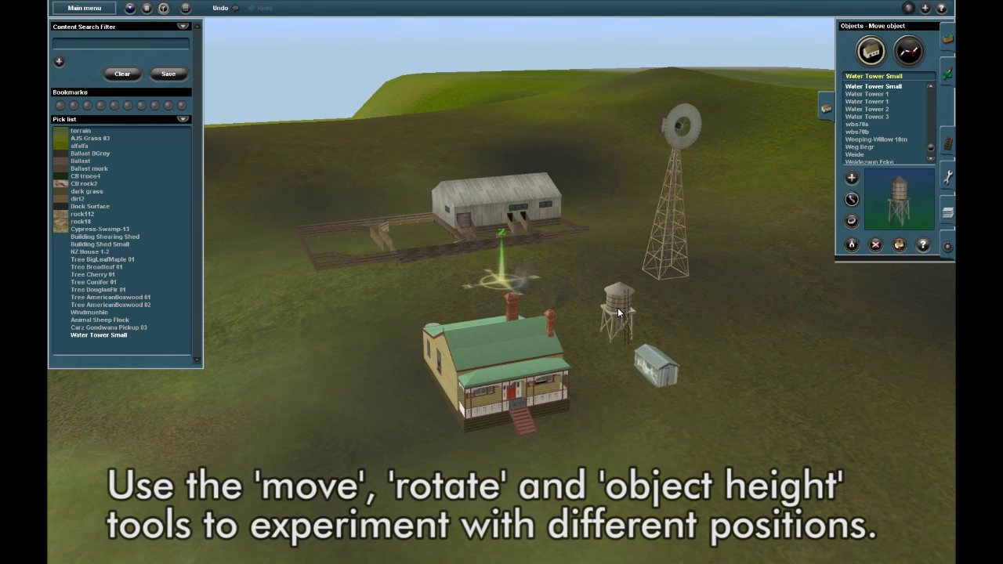
click(617, 403)
key(r)
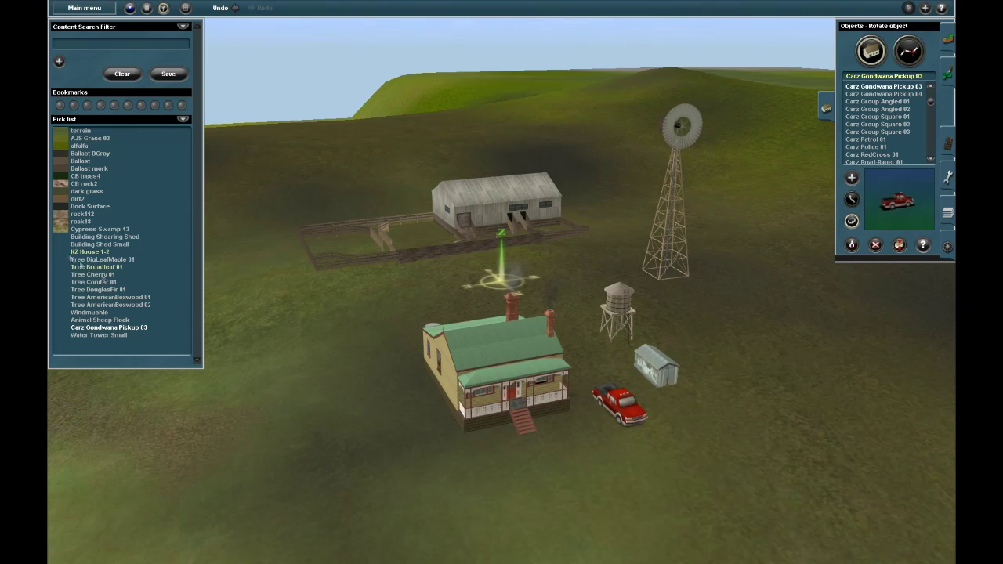
Place a BigLeafMaple tree left of the house and raise the conifer near the windmill
click(744, 343)
drag(825, 243, 224, 312)
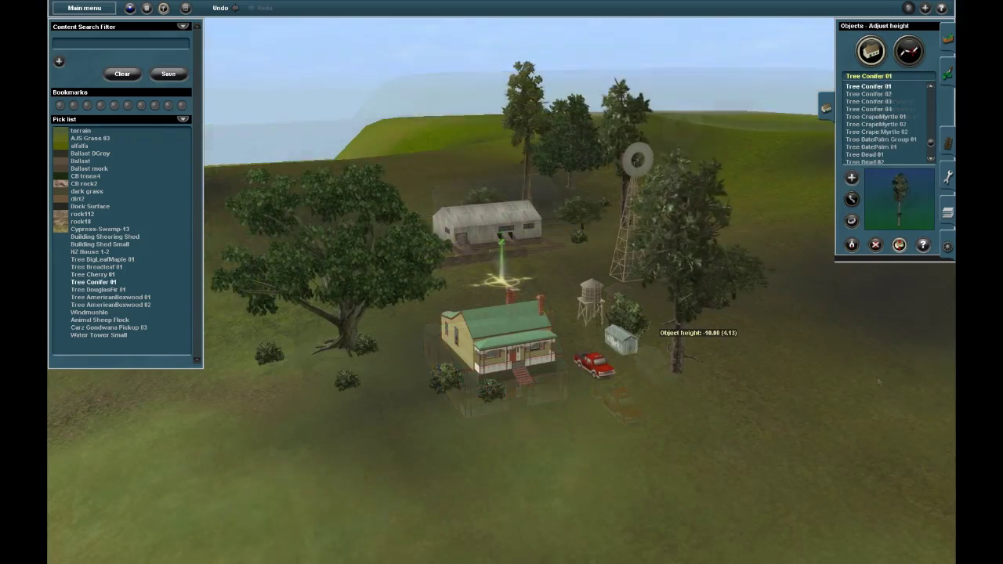
drag(660, 332, 660, 317)
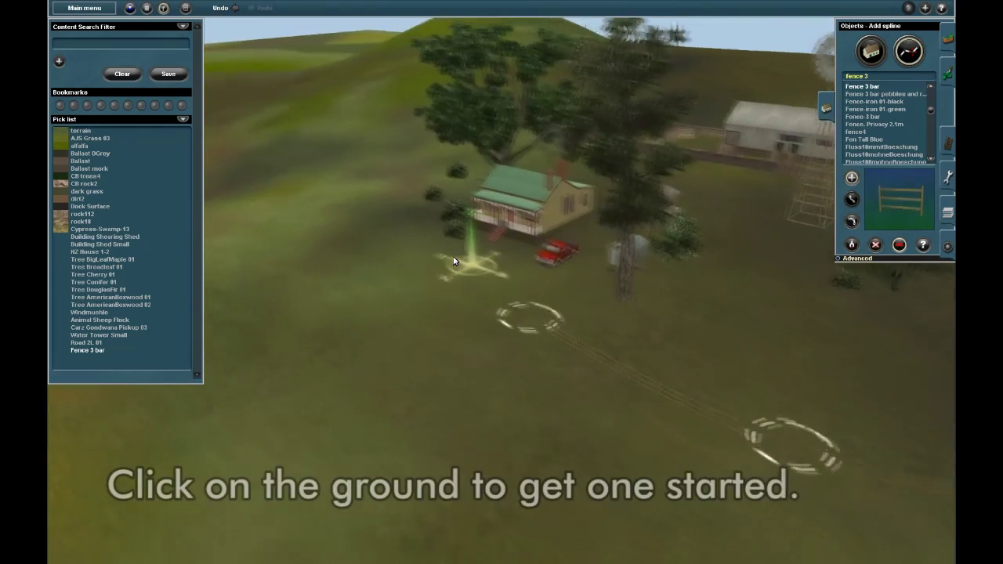
Lay Fence 3 bar points and extend the Road 2L 01 road across the field, then show smoothing options
click(466, 296)
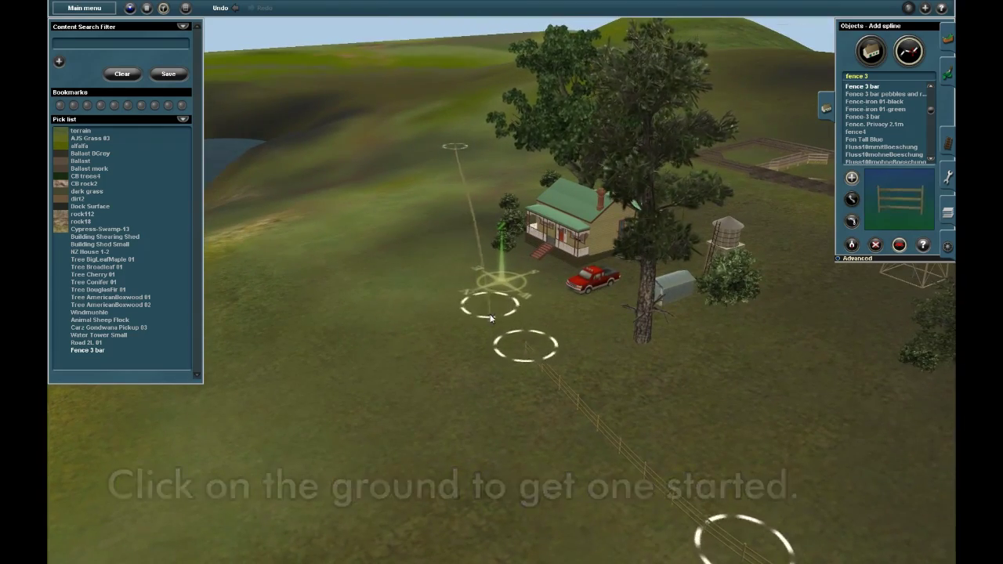
click(422, 254)
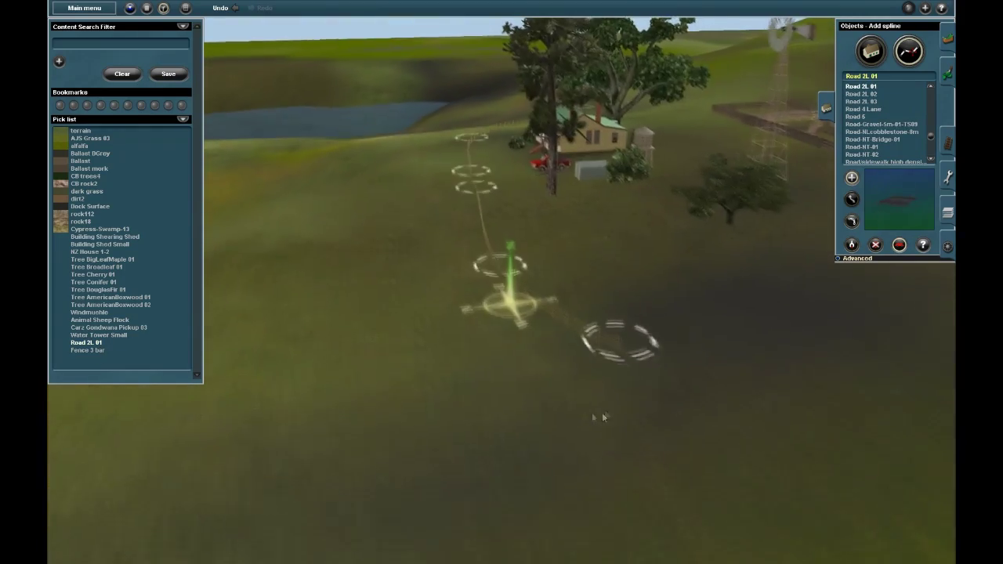
shift+click(602, 416)
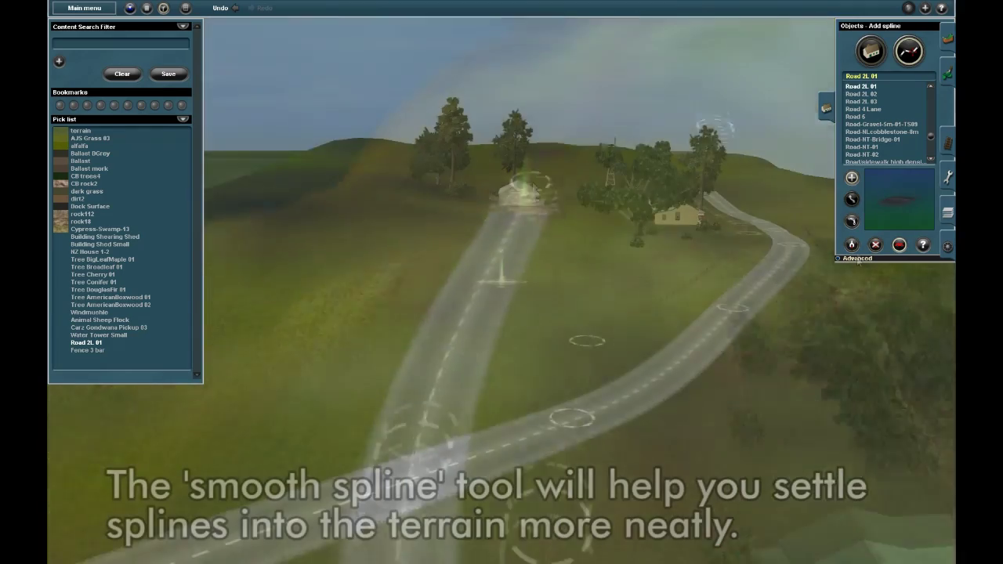
click(858, 260)
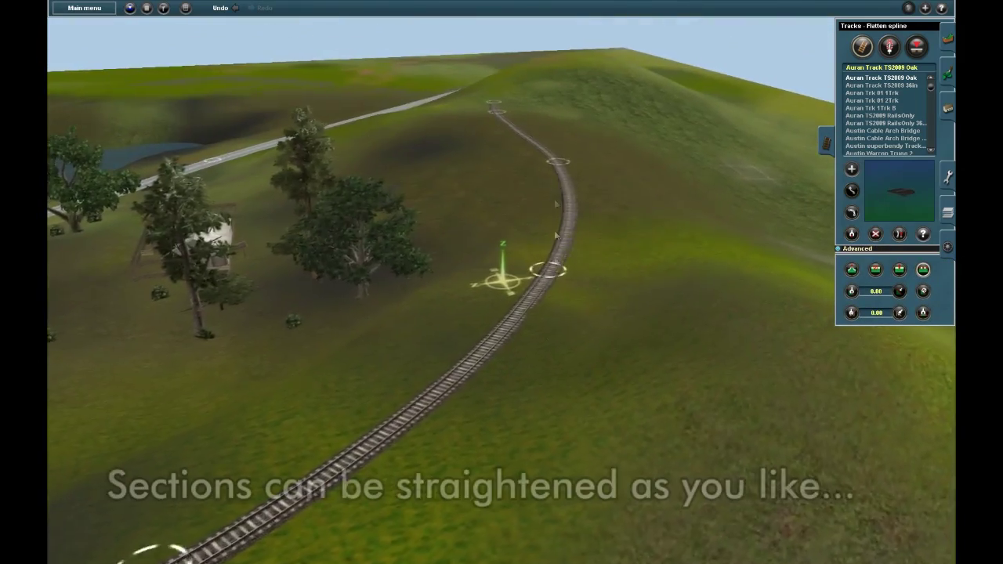
Pull a diverging track off the hillside main line to form Junction 0
right_drag(548, 329, 497, 319)
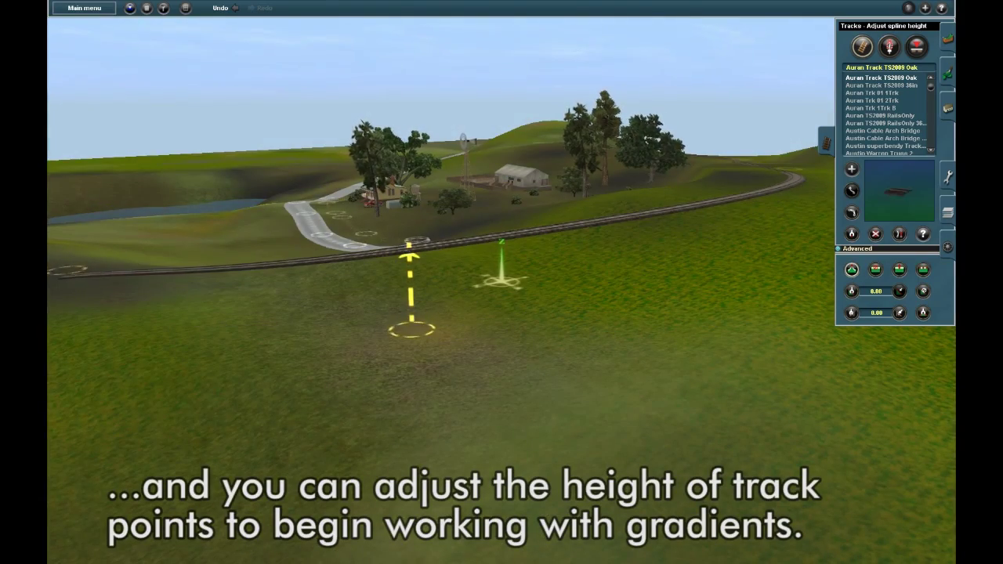
right_drag(392, 394, 439, 390)
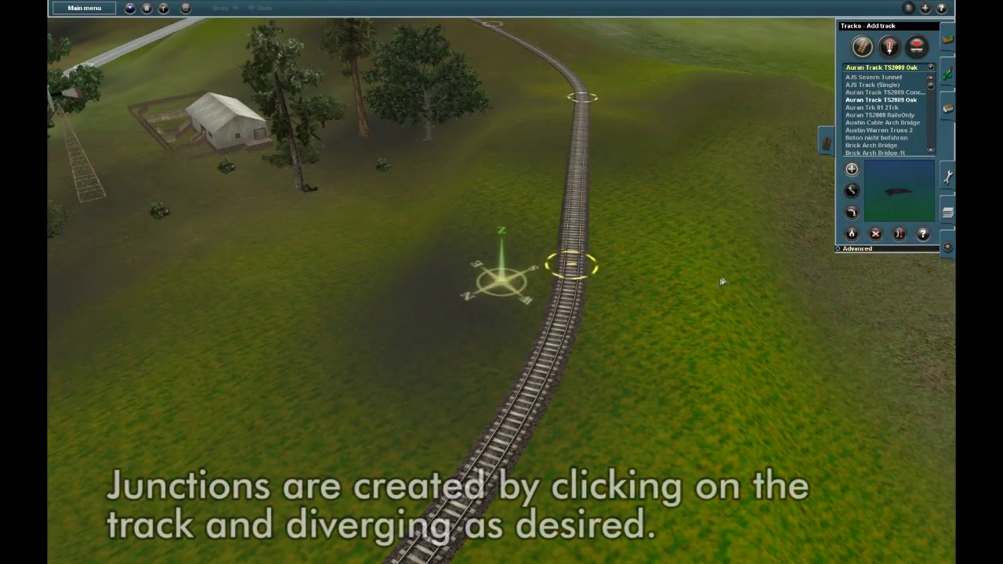
drag(580, 264, 528, 234)
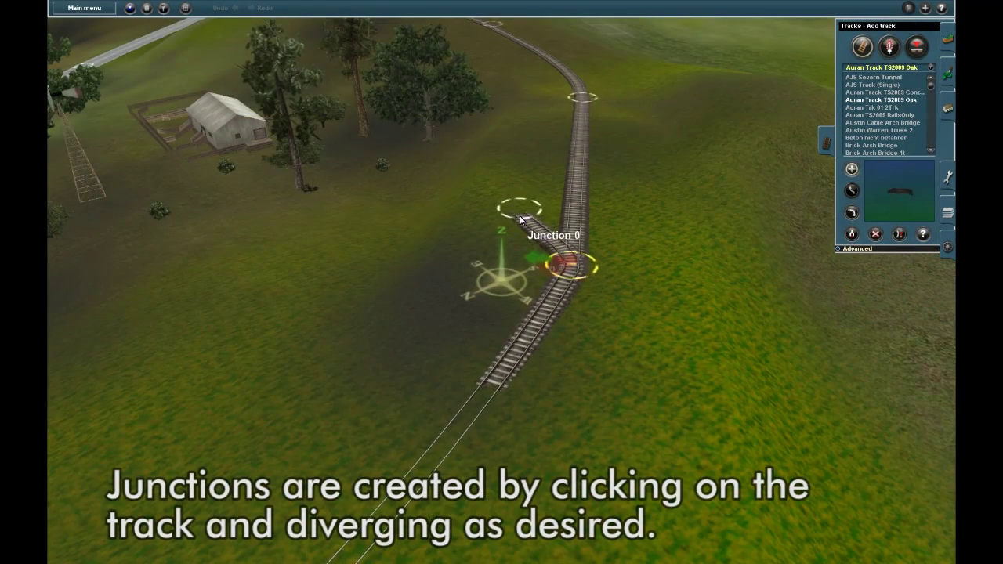
drag(544, 107, 545, 101)
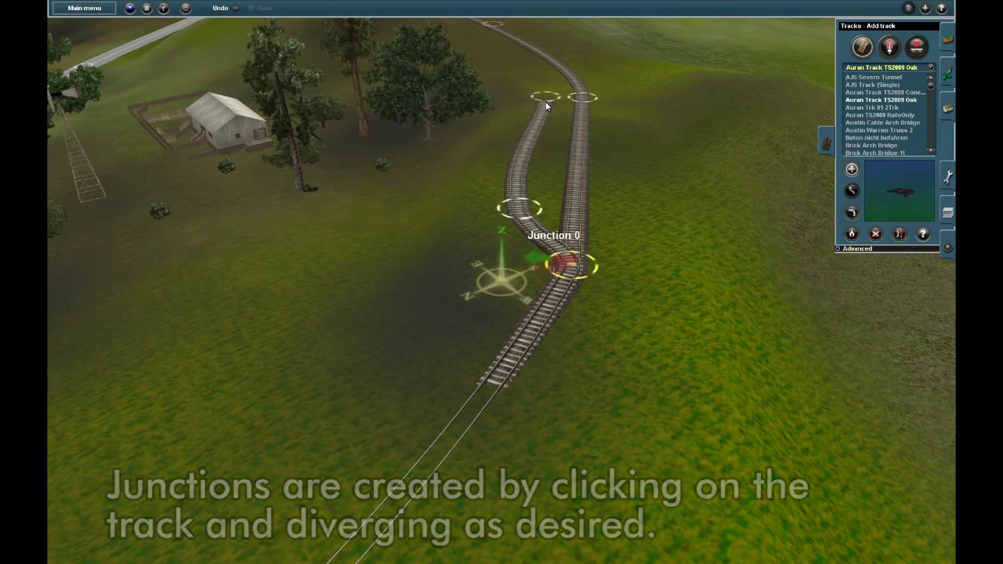
click(898, 233)
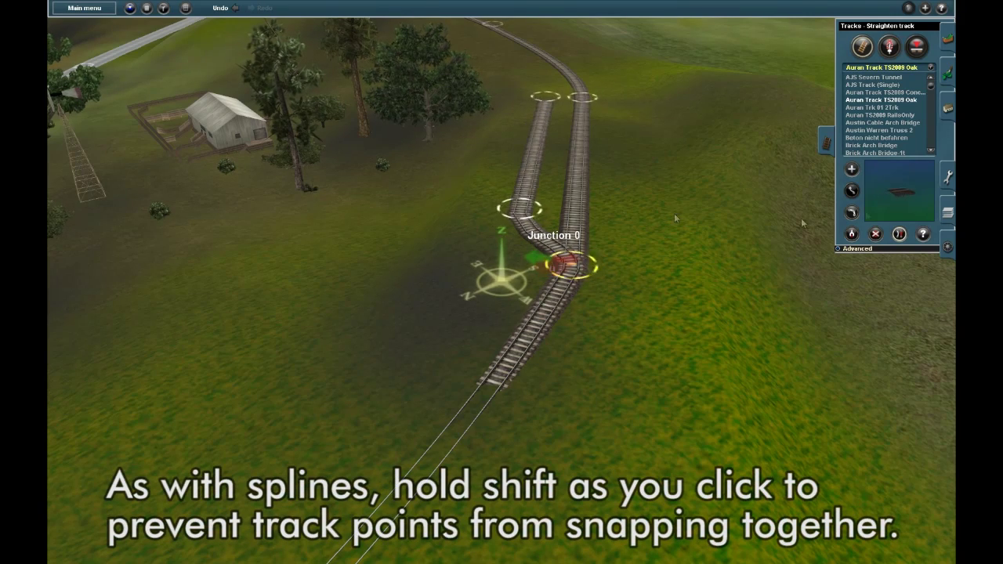
Straighten the new branch, then add and move a main-line track point to realign it
click(544, 202)
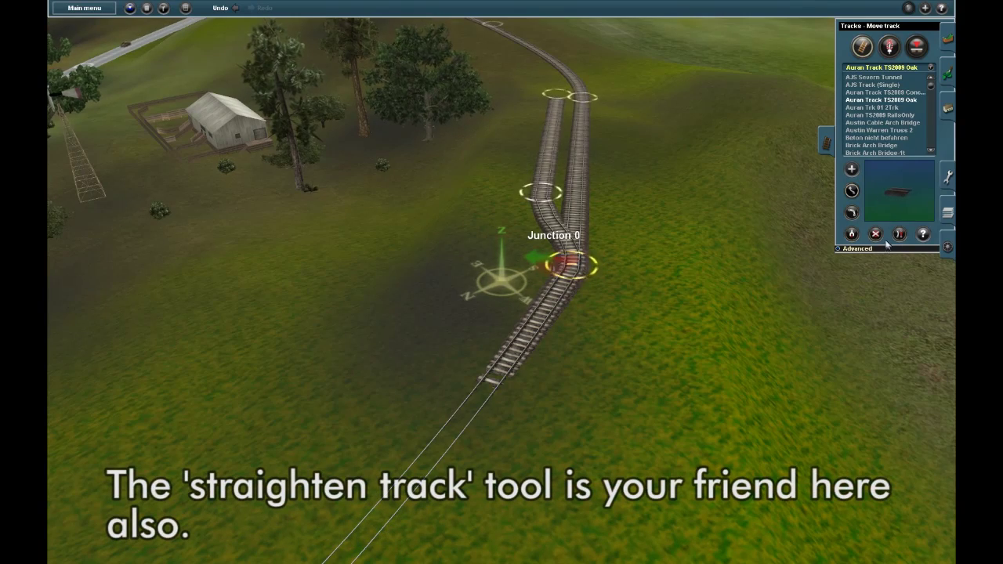
click(439, 438)
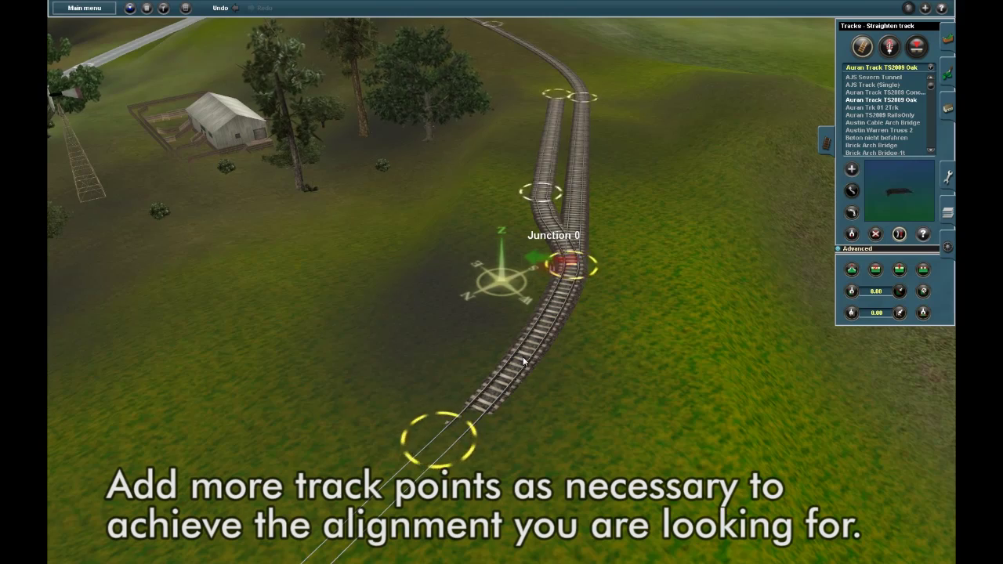
drag(451, 426, 552, 485)
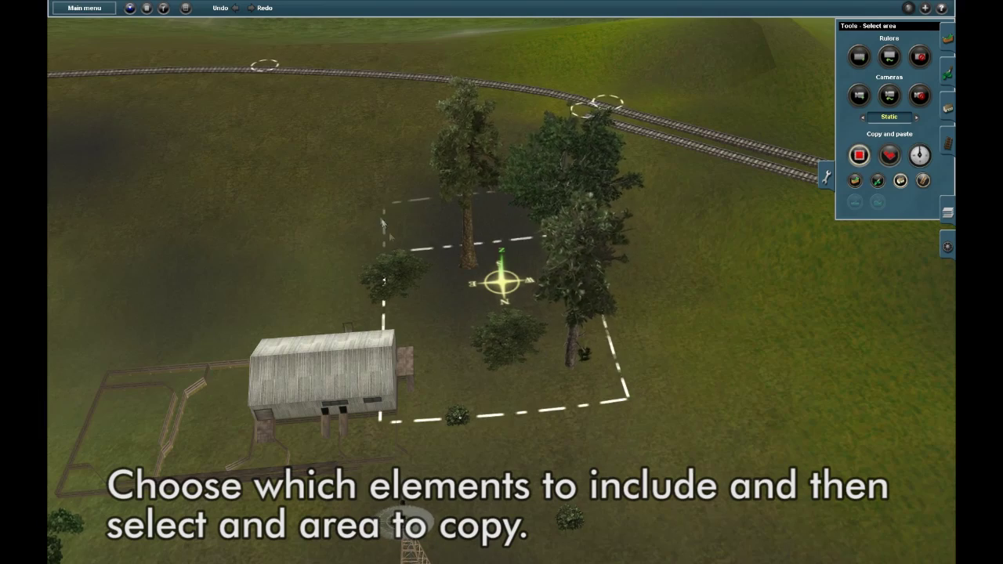
Start pasting the copied trees and farm shed beside the curved track
click(889, 156)
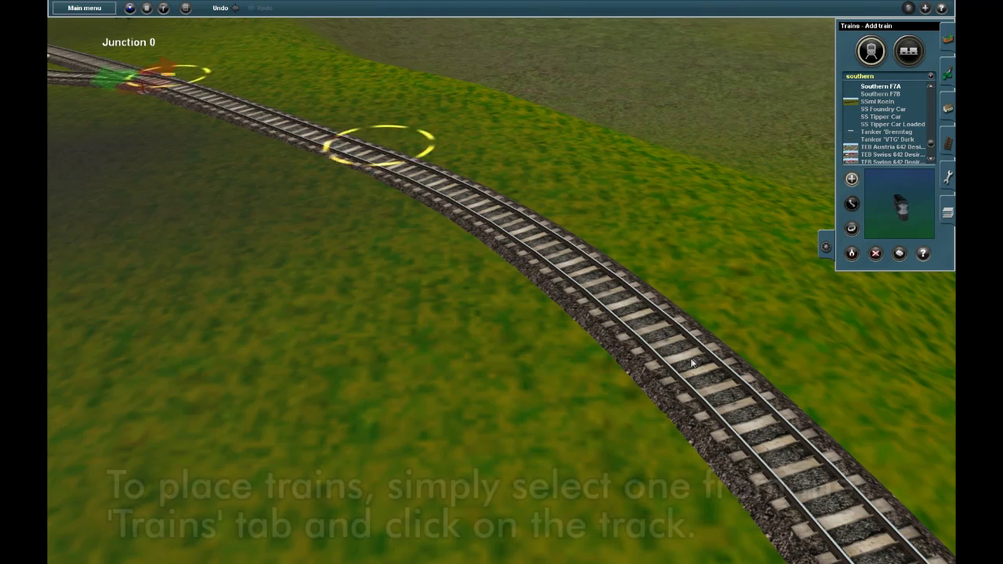
Place two Southern F7A locomotives, turn the second around, and give it running number 4269
click(660, 343)
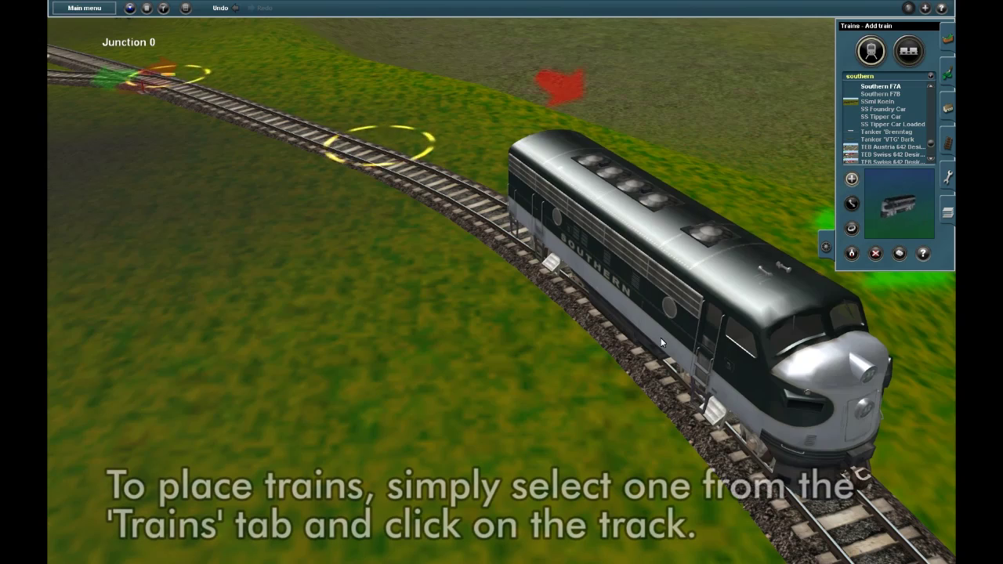
click(477, 214)
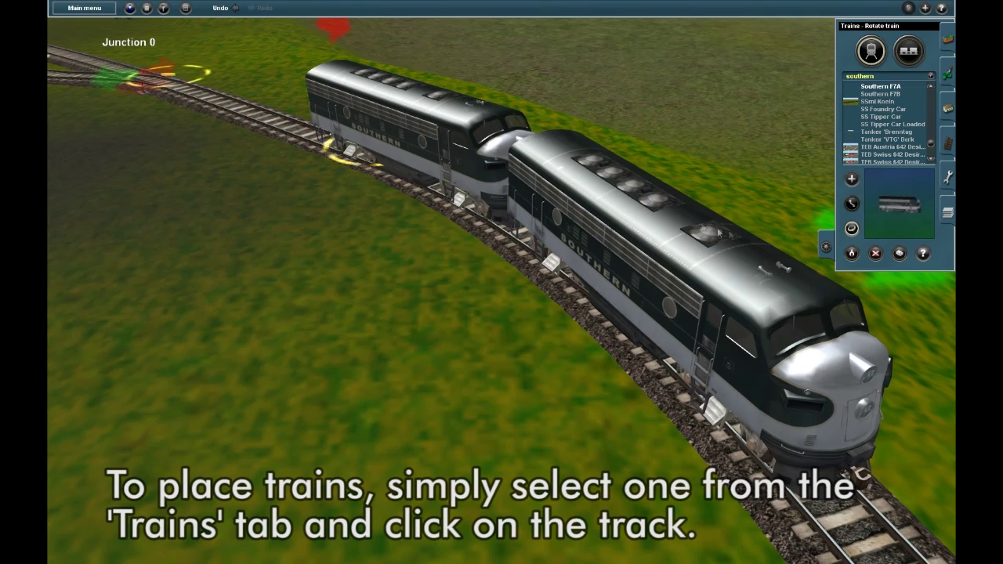
click(470, 148)
click(922, 253)
click(702, 267)
click(429, 192)
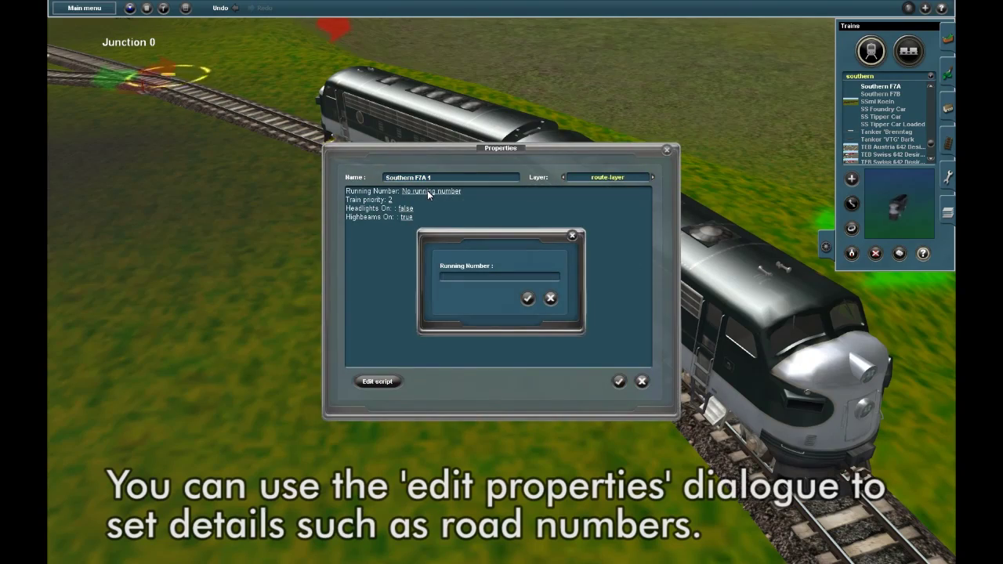
click(527, 298)
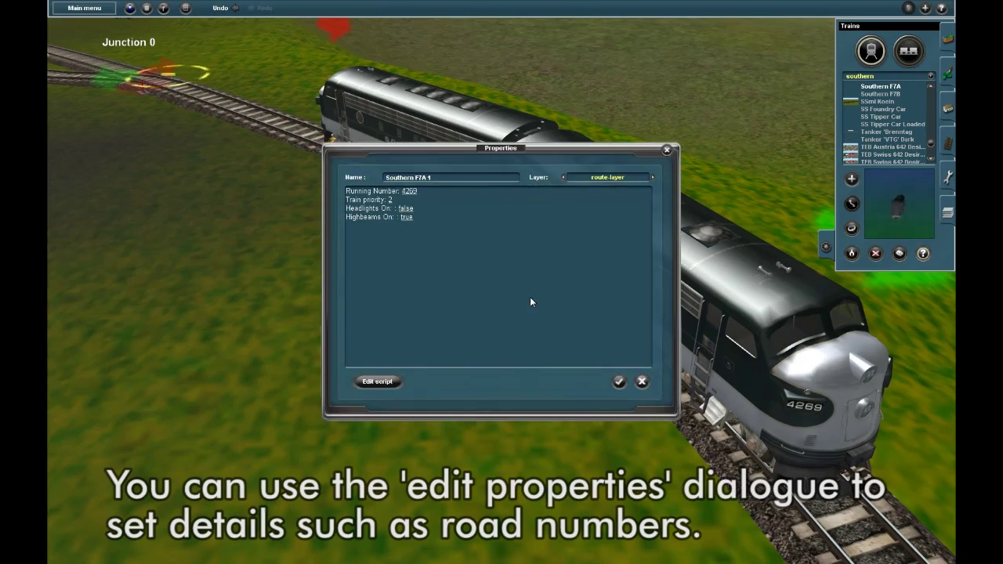
click(619, 381)
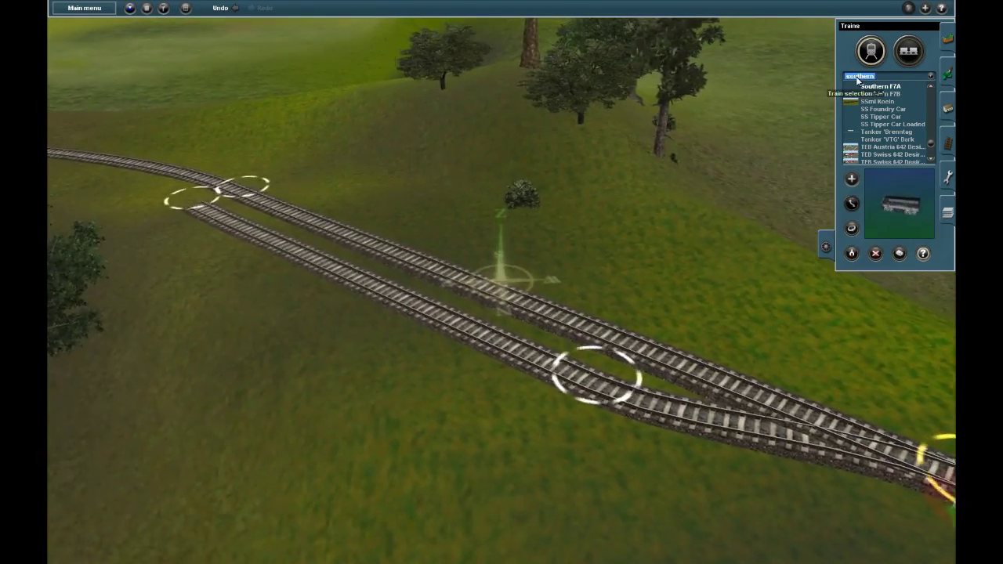
Filter the train list for PRR rolling stock and switch to whole-consist mode
text(prr)
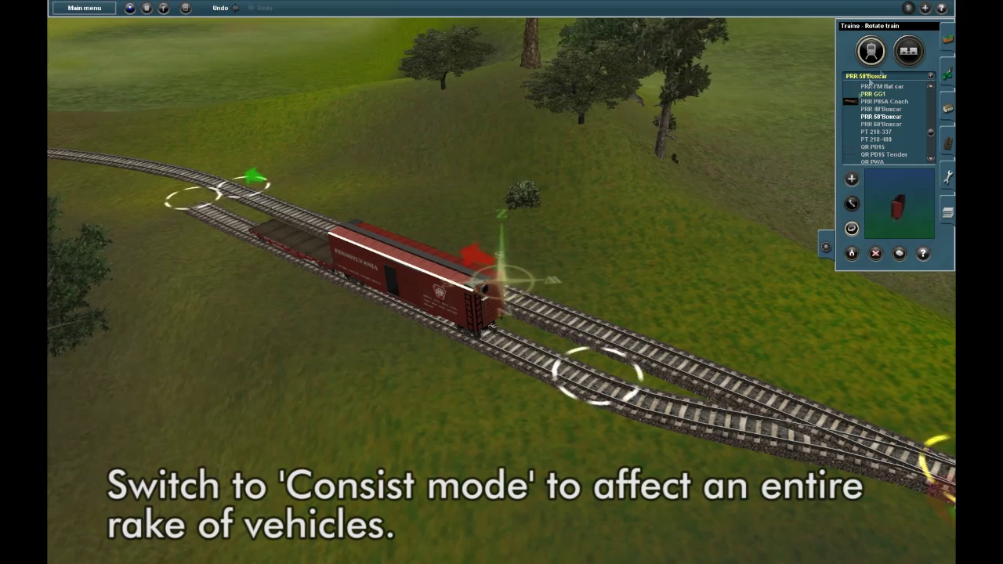
click(906, 55)
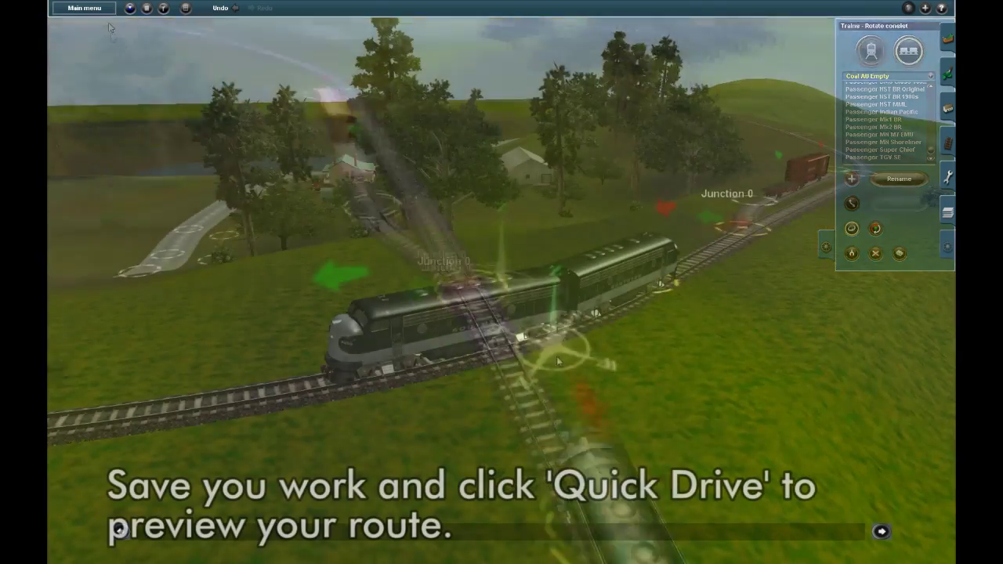
click(83, 8)
Save the route, overwriting the existing route and its video
click(84, 40)
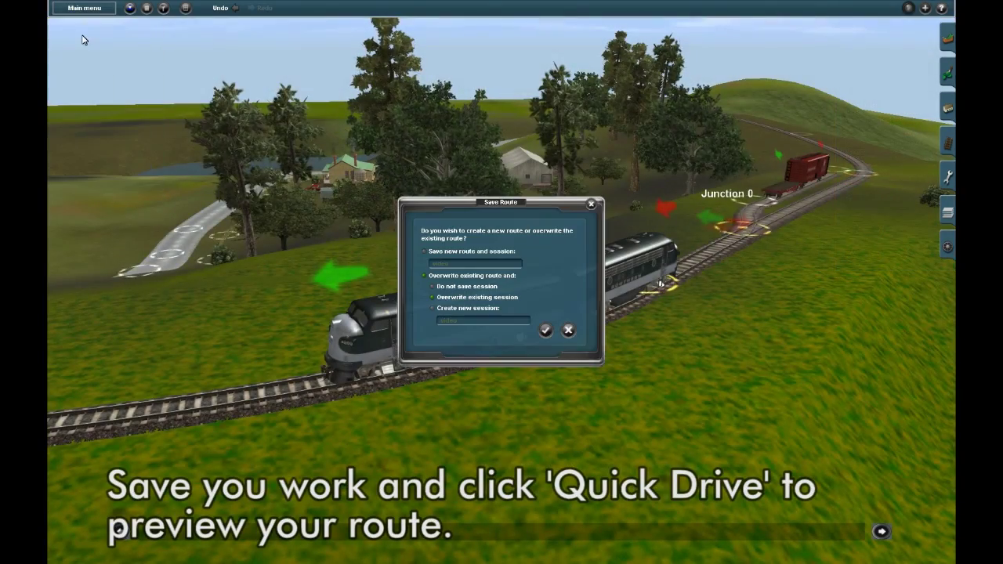
click(544, 330)
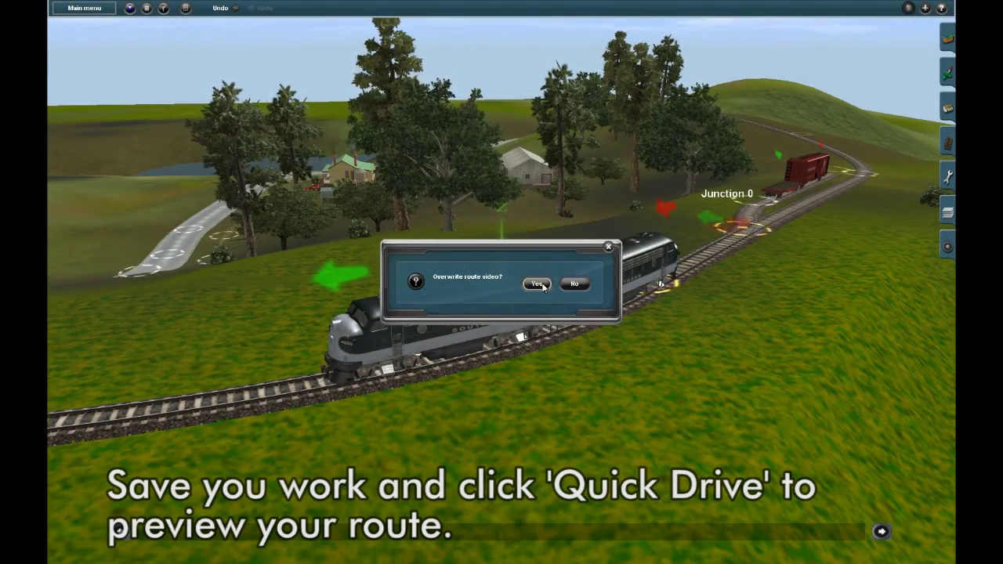
click(542, 285)
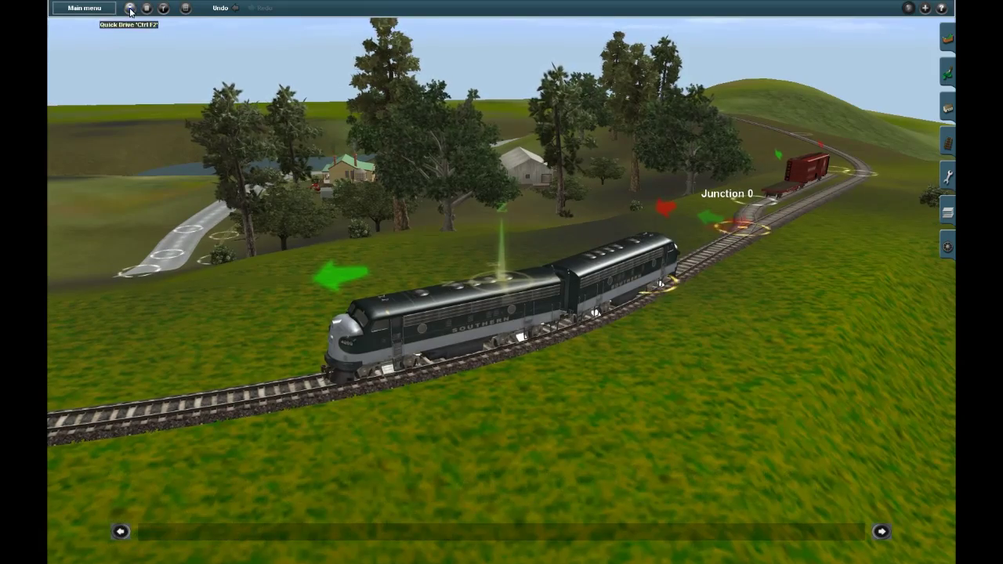
Preview the route in Quick Drive with DCC controls, cloudy weather and a 09:00 start
click(130, 8)
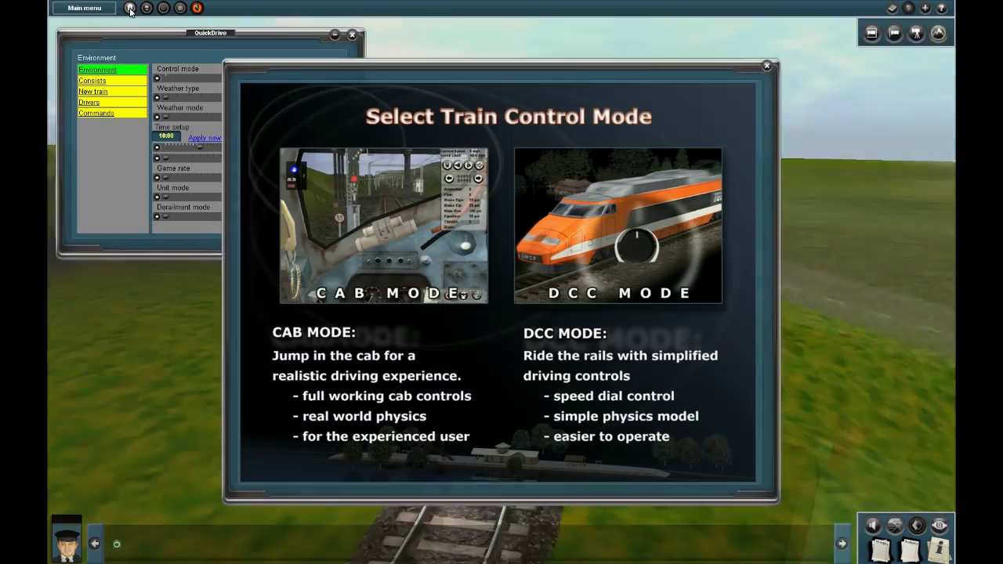
click(633, 253)
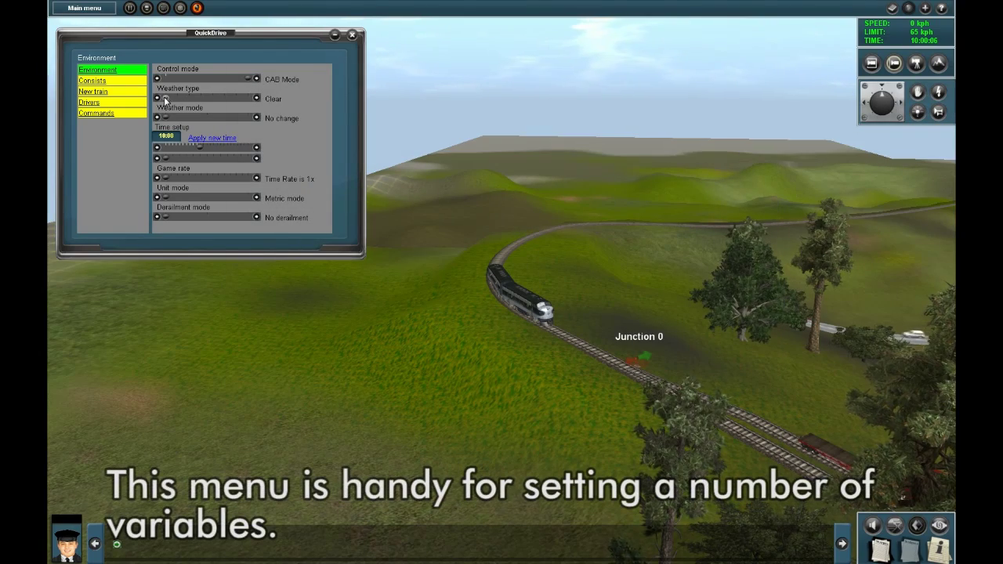
mouse_move(168, 99)
mouse_down()
mouse_move(188, 99)
mouse_move(179, 104)
mouse_up()
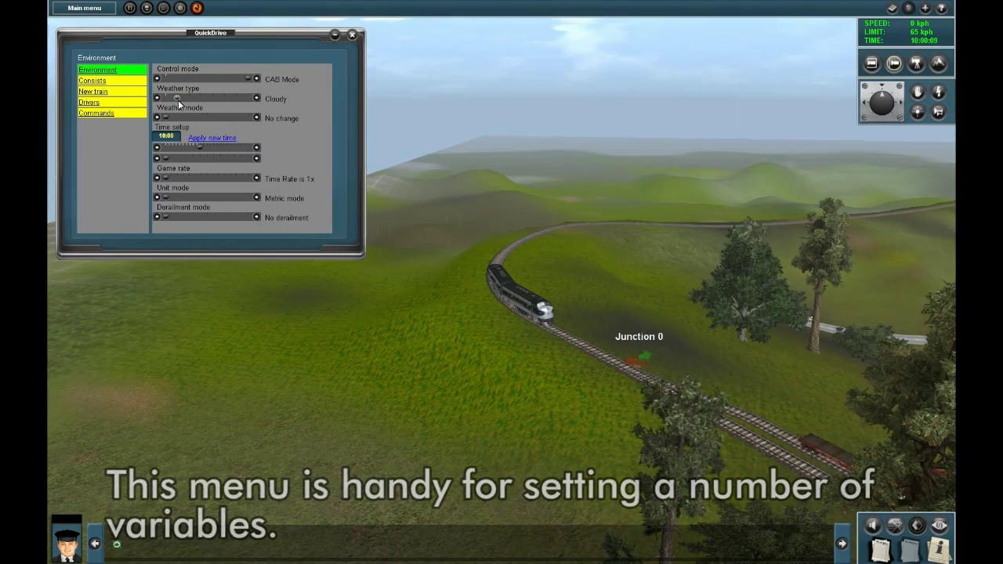
mouse_move(200, 147)
mouse_down()
mouse_move(181, 149)
mouse_move(203, 149)
mouse_move(195, 150)
mouse_up()
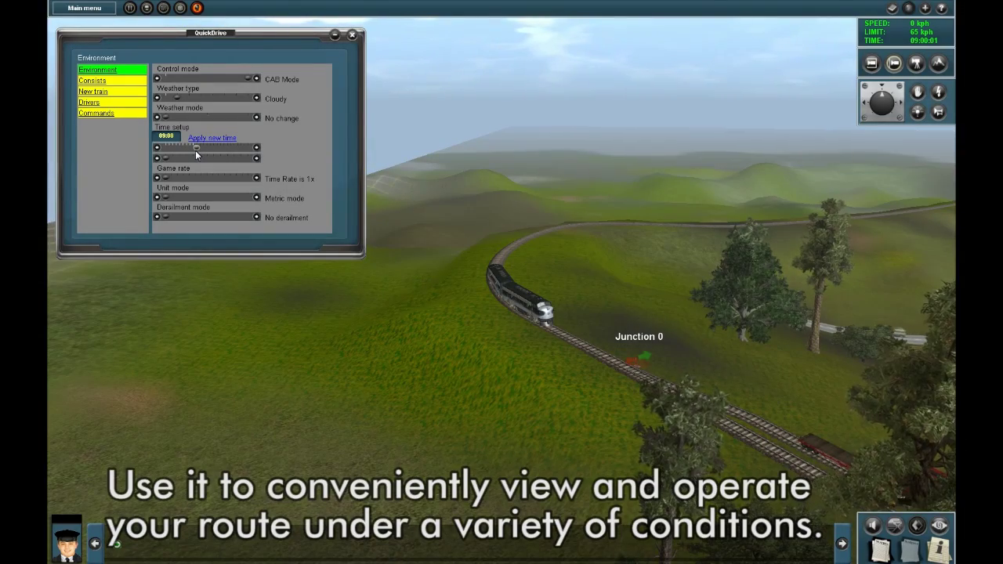
click(354, 36)
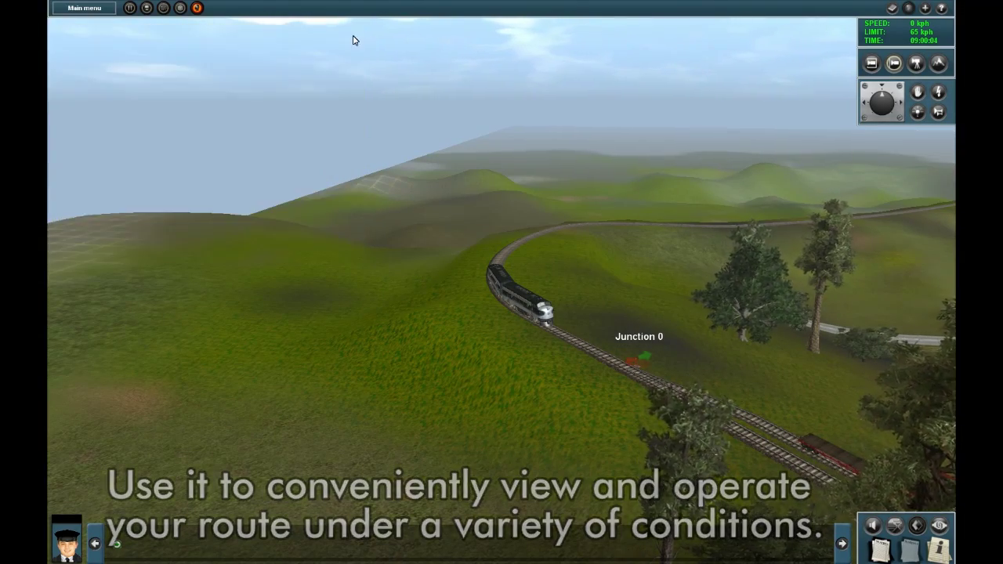